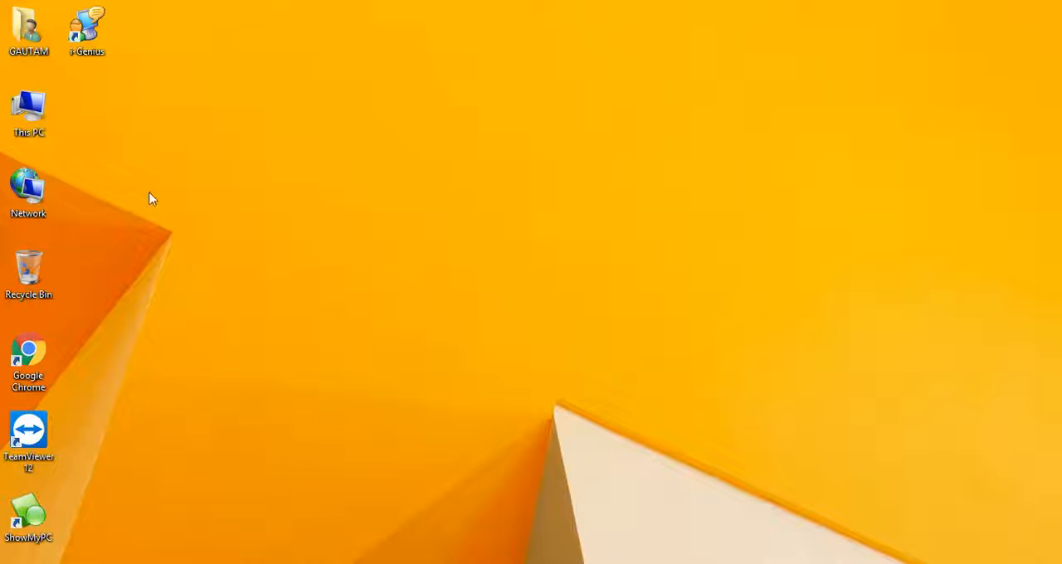
- Launch i-Genius and start creating a new organization
{"action": "left_click", "coordinate": [87, 32]}
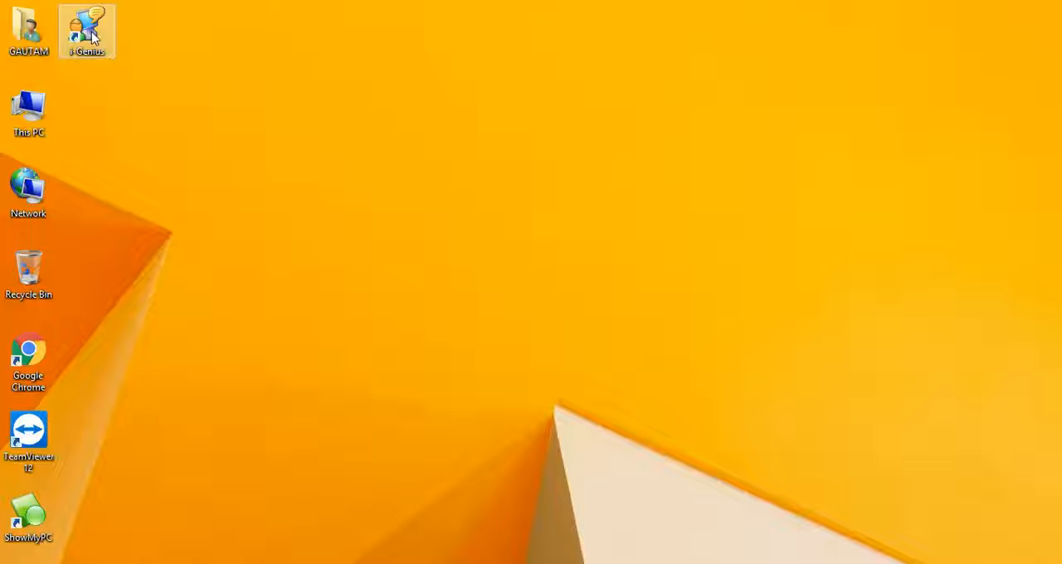
{"action": "double_click", "coordinate": [87, 32]}
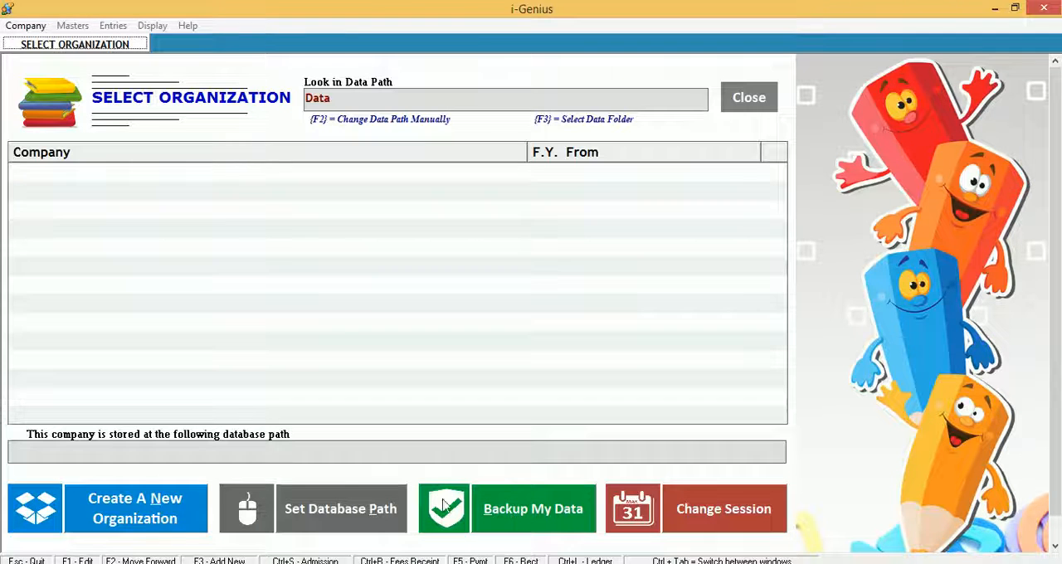
{"action": "left_click", "coordinate": [180, 507]}
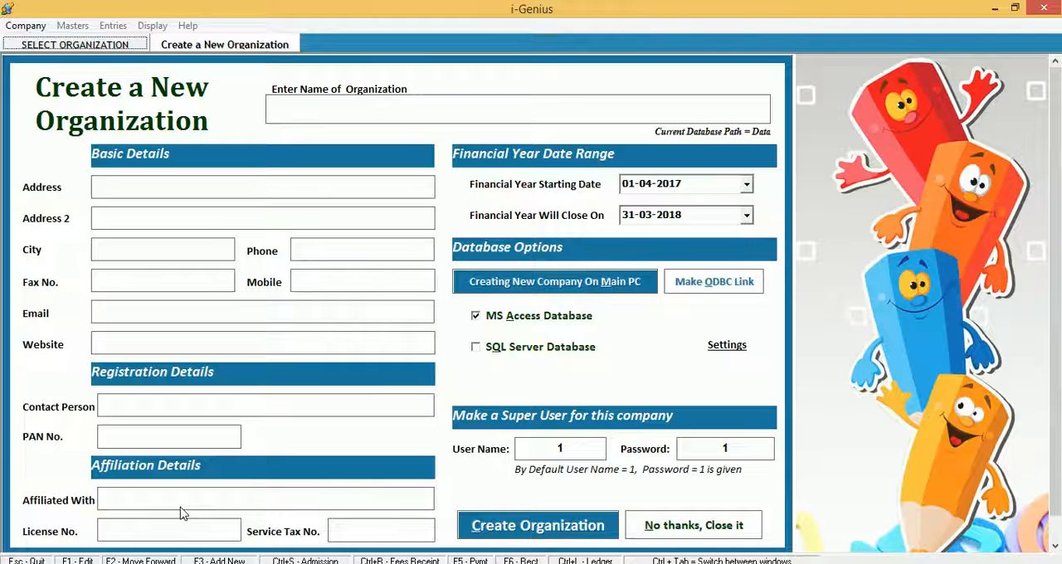
{"action": "type", "text": "demo school"}
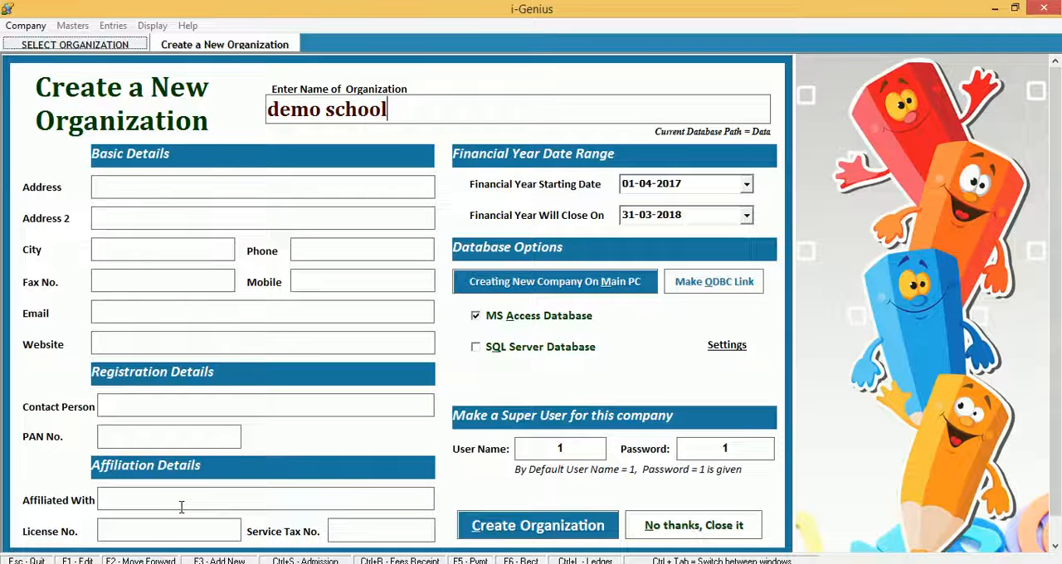
{"action": "key", "text": "Tab"}
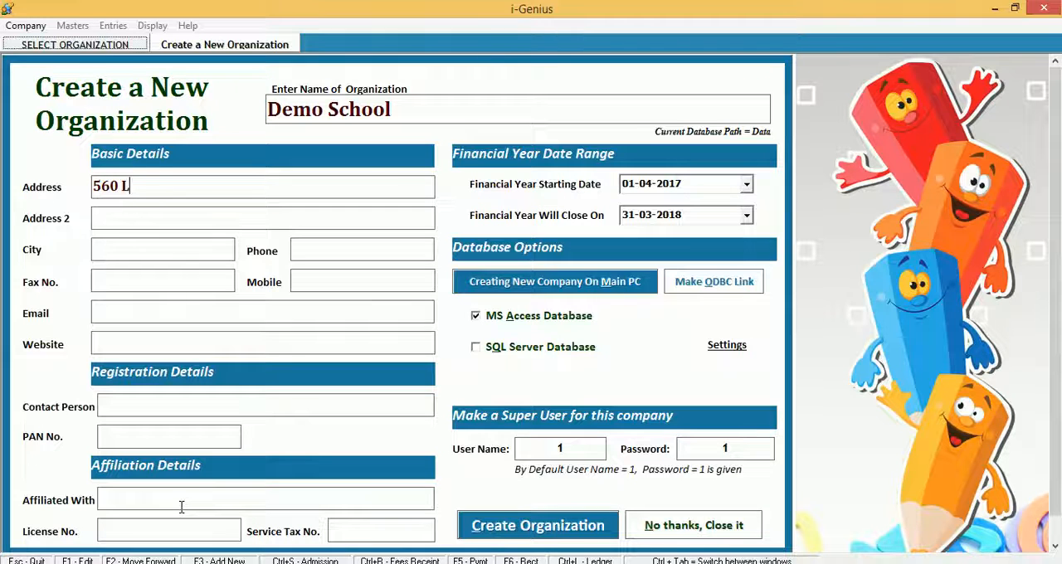
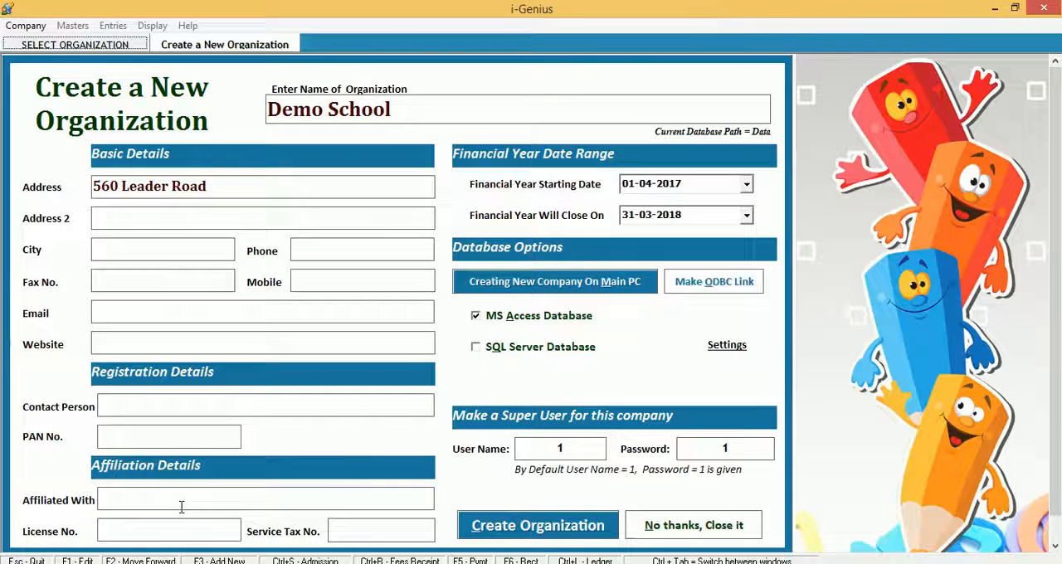
- Set the city to Allahabad and fill in the organization's phone and mobile numbers
{"action": "left_click", "coordinate": [128, 249]}
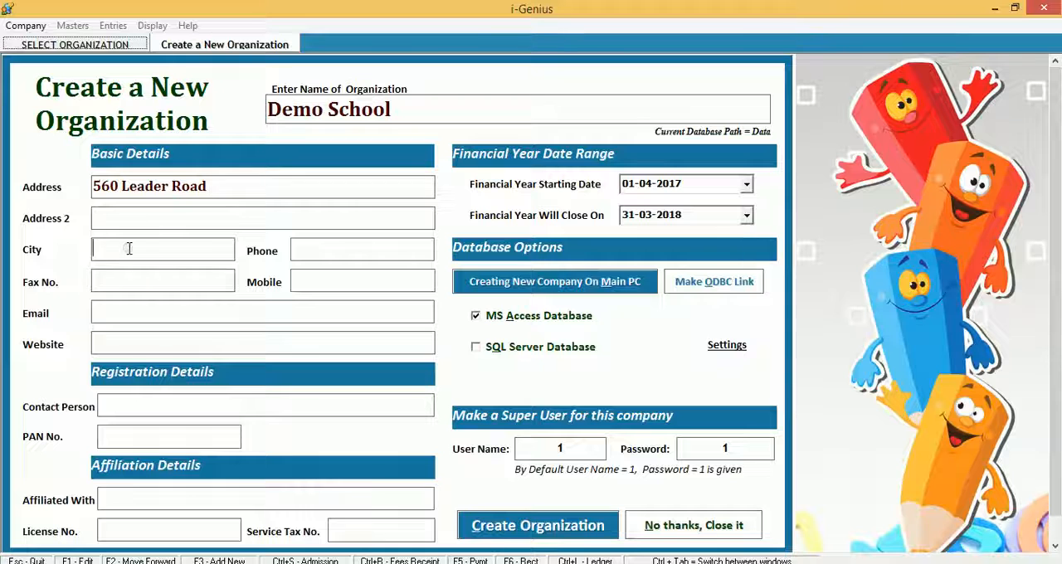
{"action": "type", "text": "Allahabad"}
{"action": "left_click", "coordinate": [307, 250]}
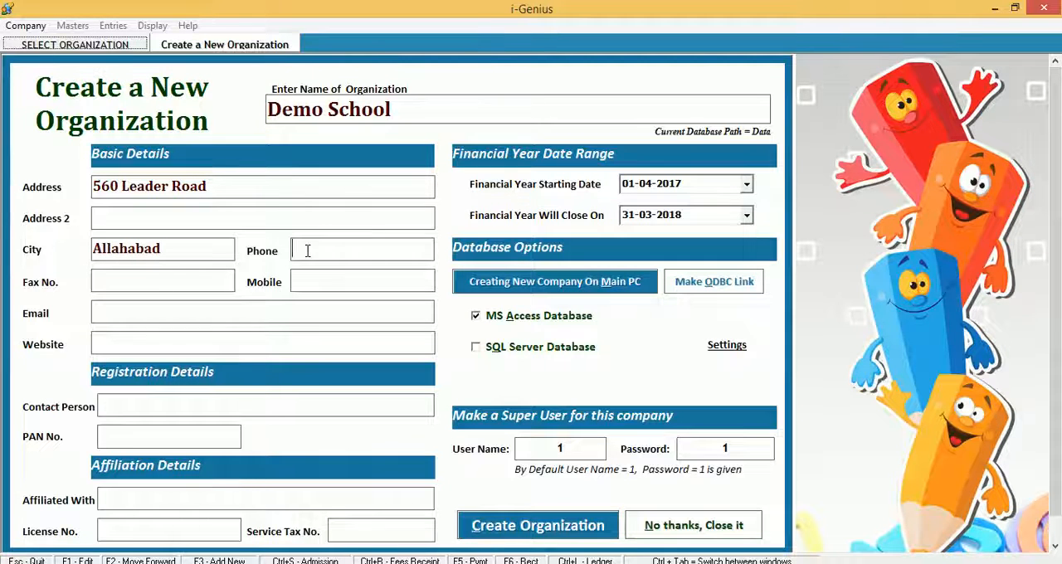
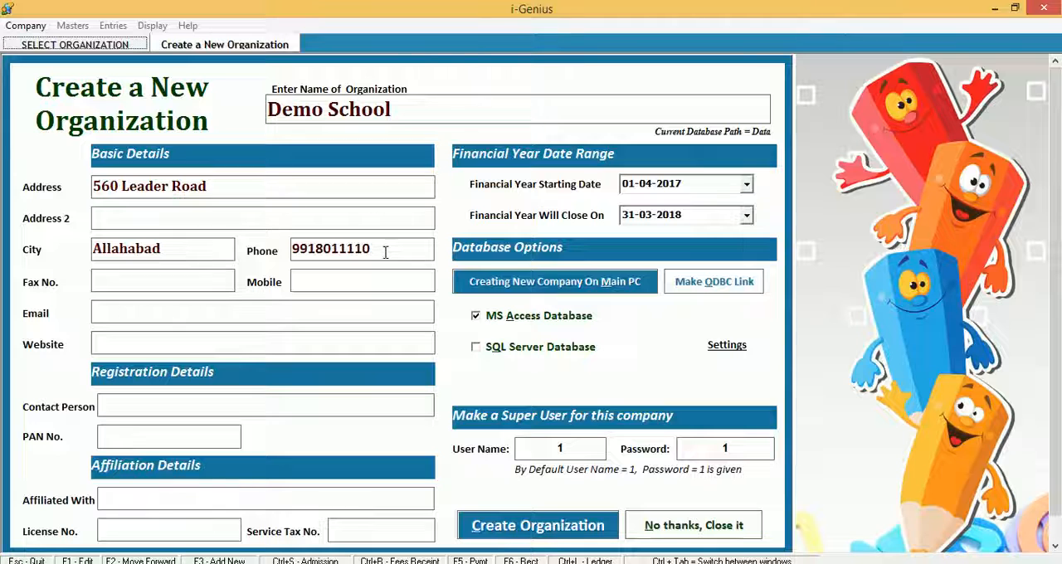
{"action": "left_click", "coordinate": [368, 280]}
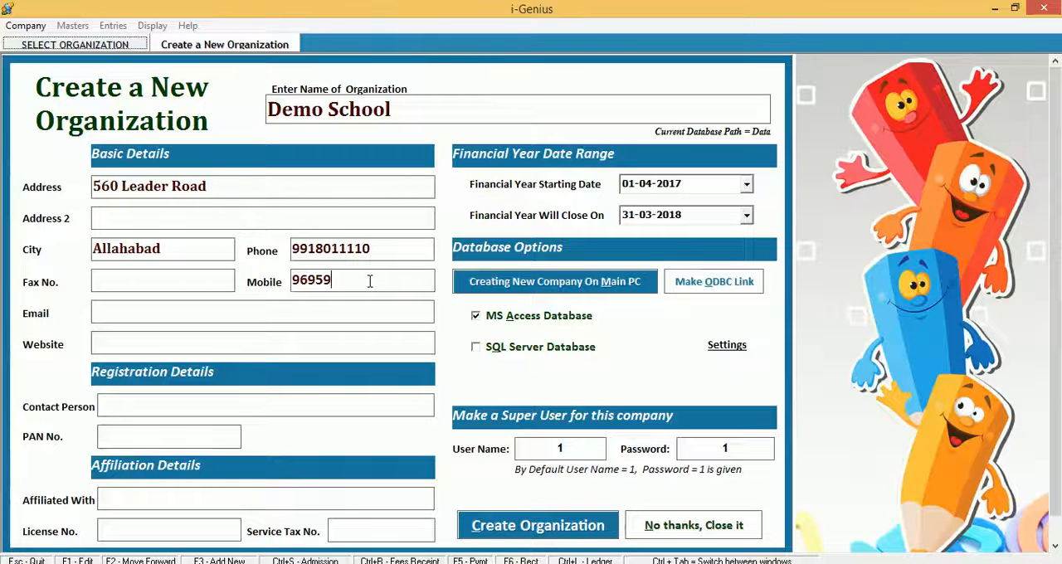
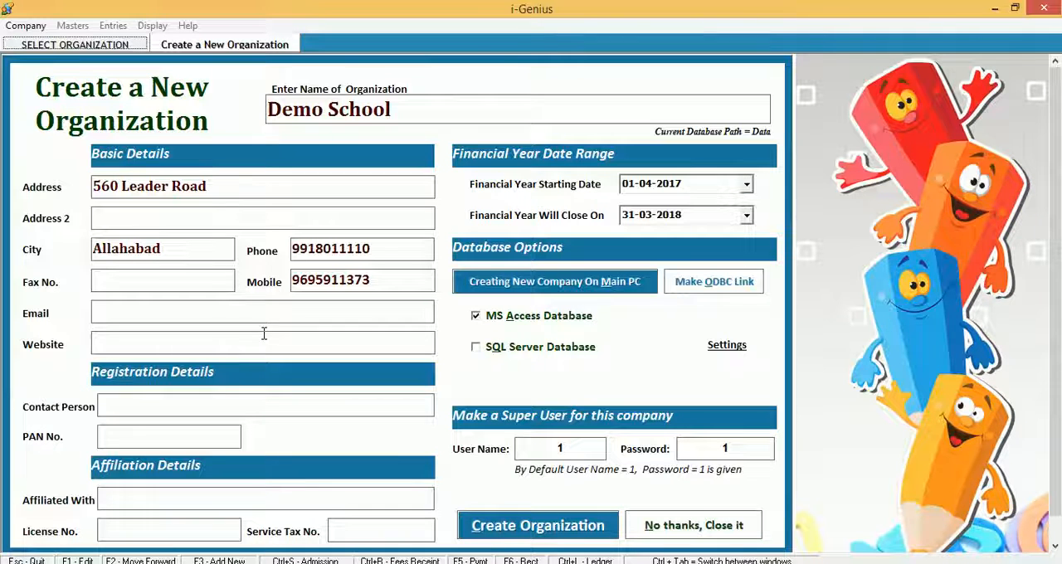
{"action": "left_click", "coordinate": [218, 312]}
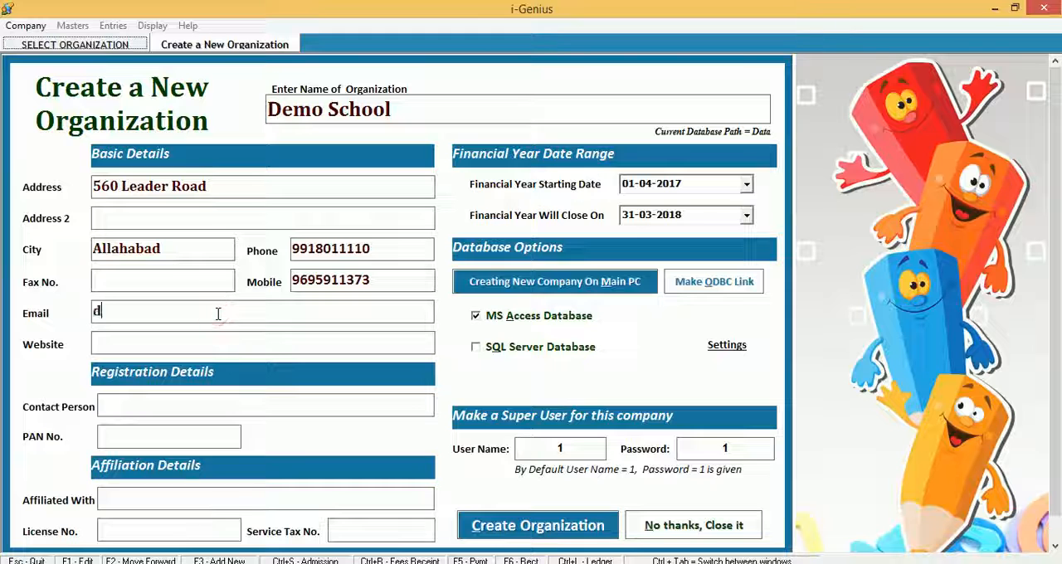
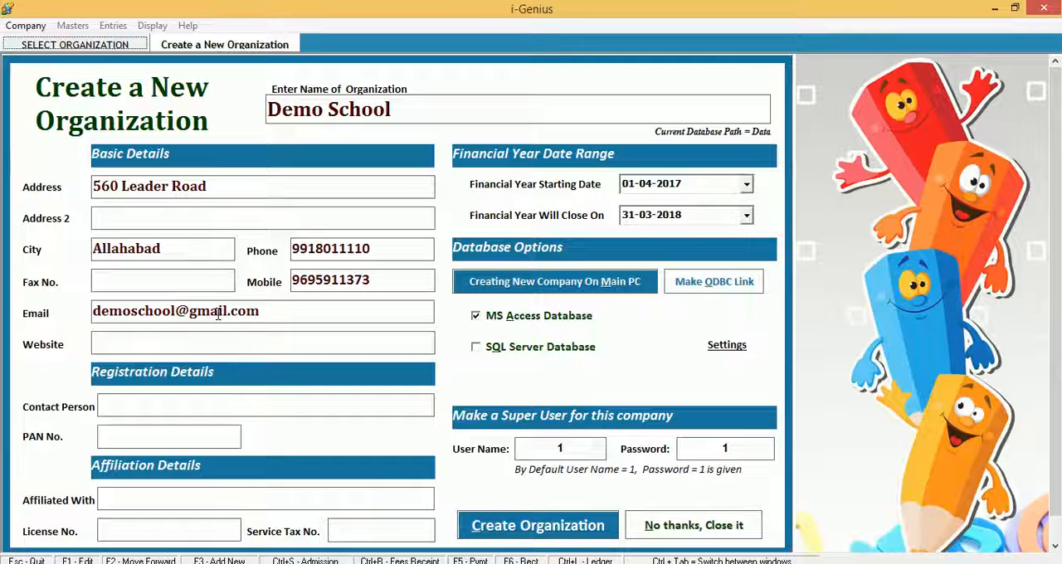
{"action": "left_click", "coordinate": [211, 342]}
{"action": "type", "text": "www.d"}
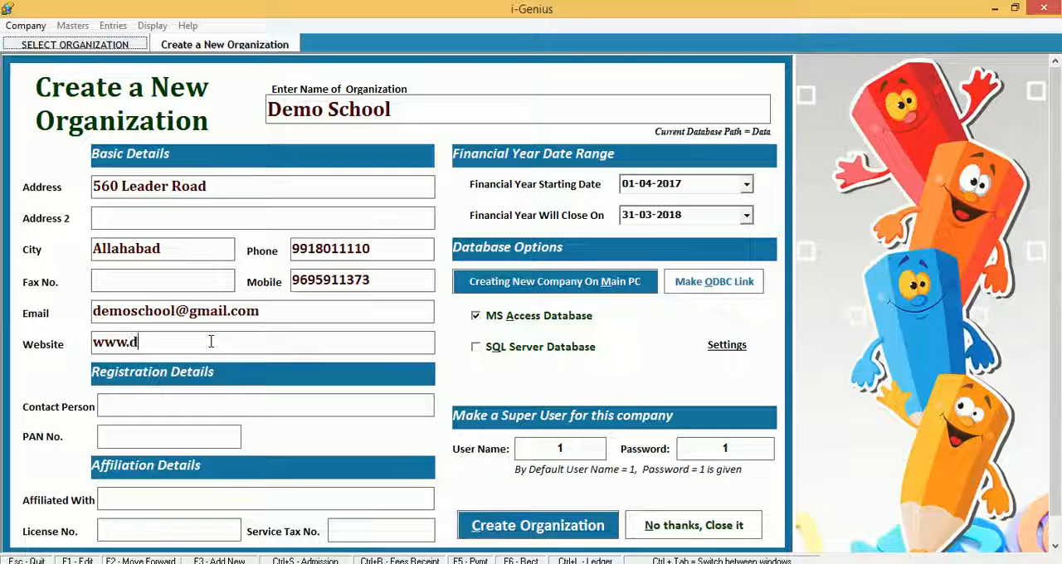
{"action": "type", "text": "emosc"}
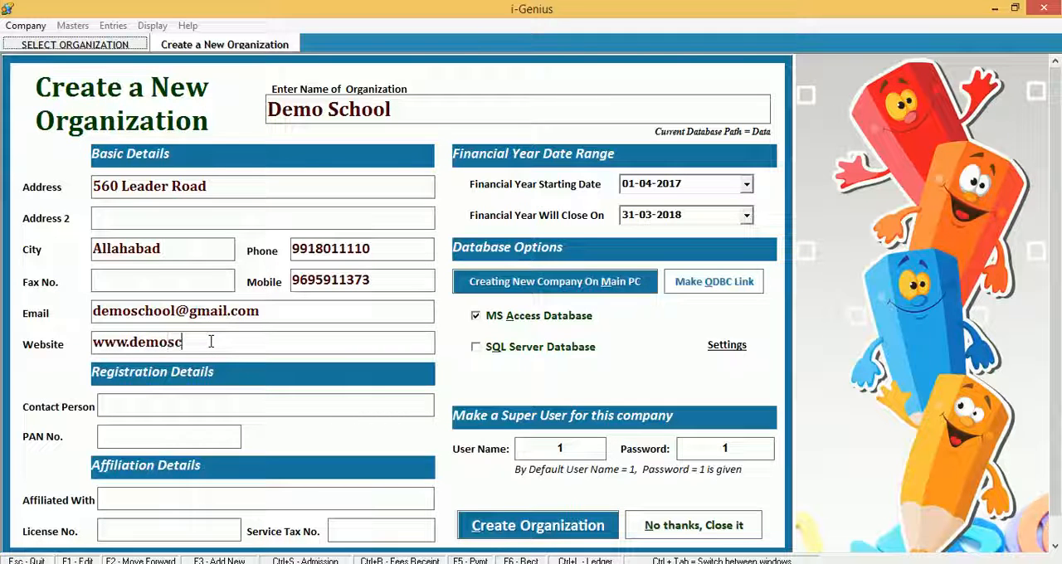
{"action": "type", "text": "hool"}
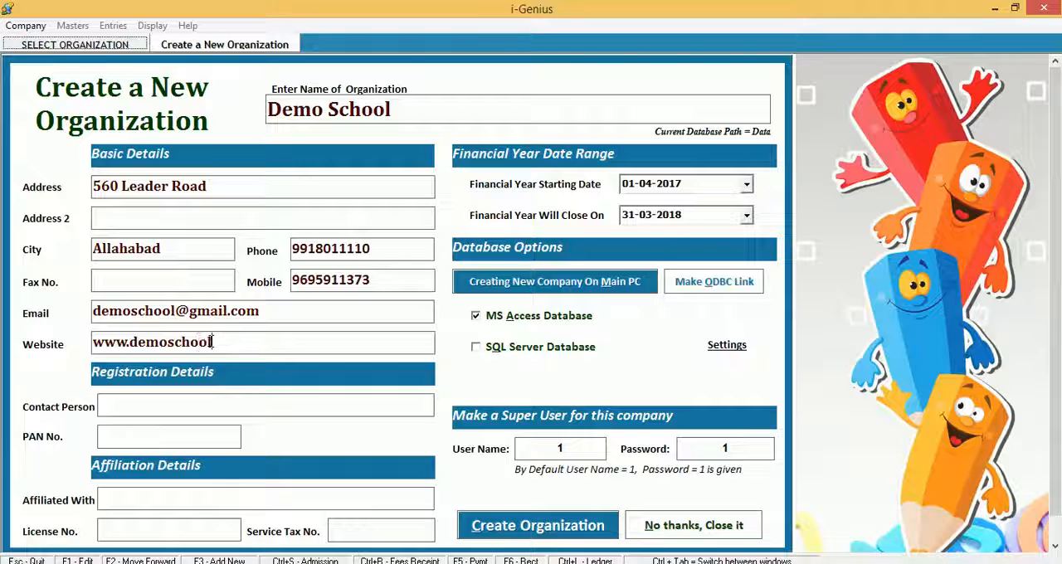
{"action": "type", "text": ".com"}
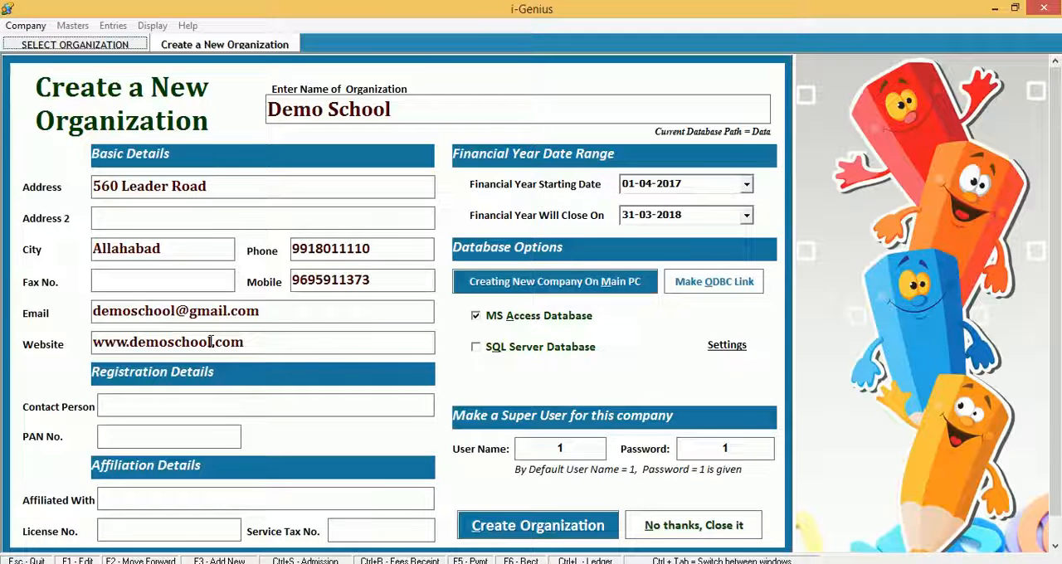
- Enter the contact person's name and set the affiliation to CBSE
{"action": "left_click", "coordinate": [165, 406]}
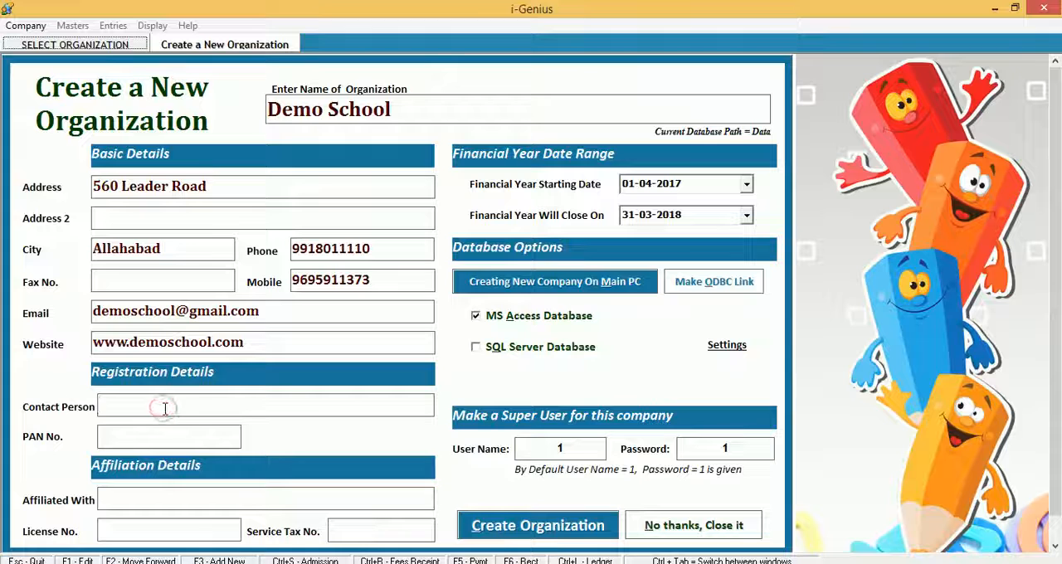
{"action": "type", "text": "G"}
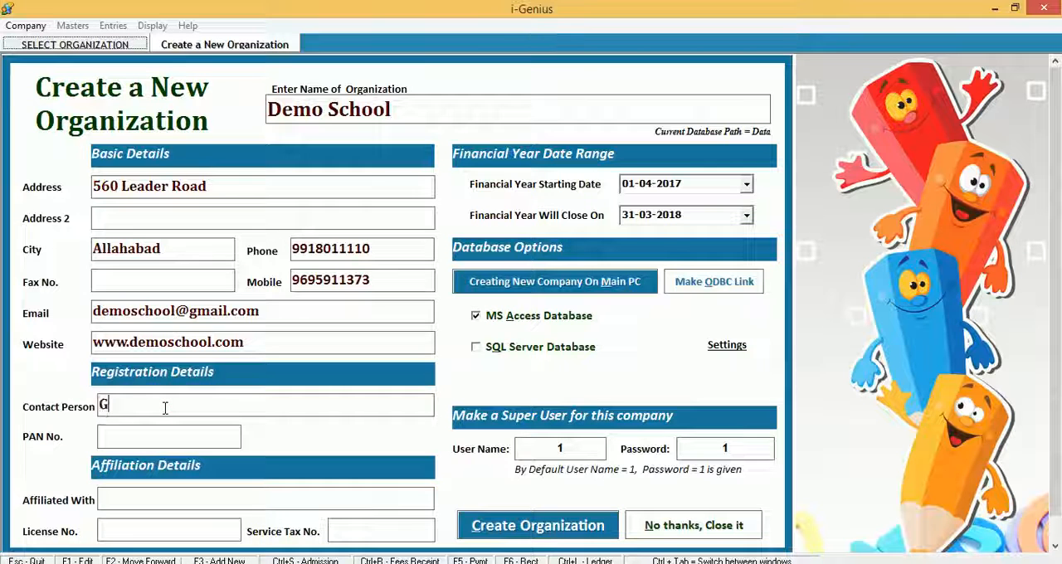
{"action": "type", "text": "aurav"}
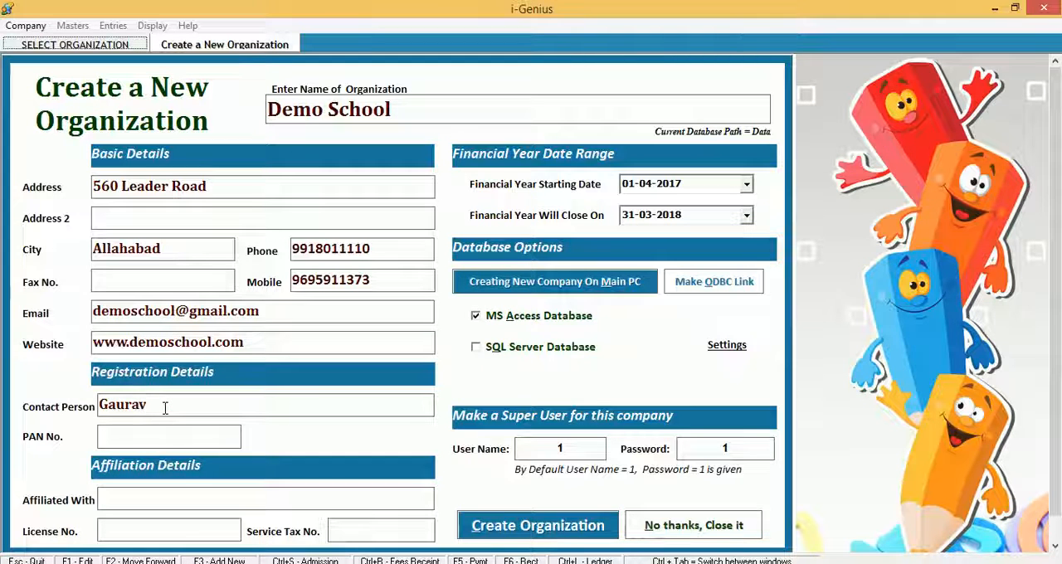
{"action": "left_click", "coordinate": [141, 437]}
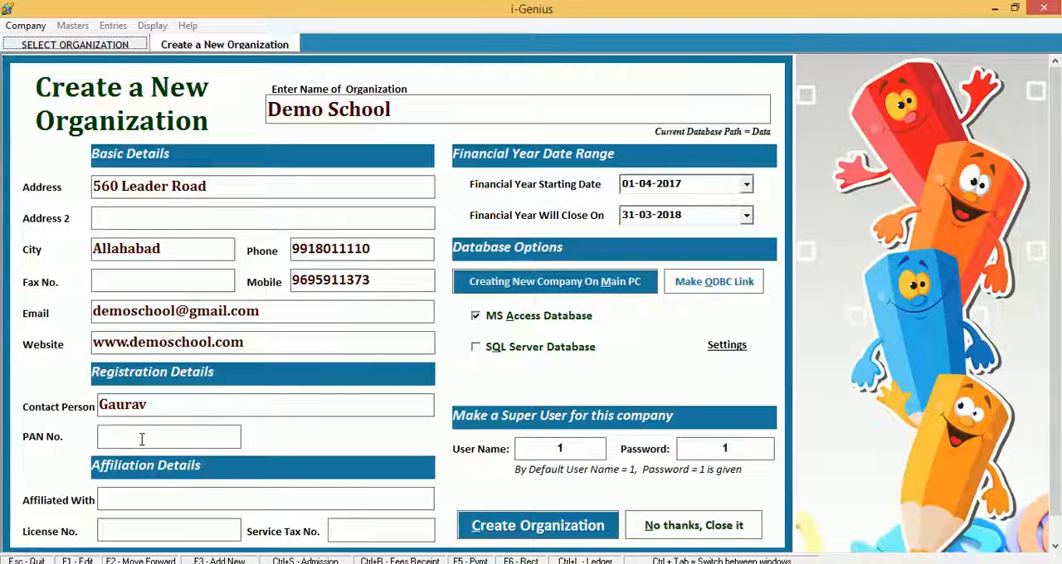
{"action": "left_click", "coordinate": [151, 500]}
{"action": "type", "text": "CB"}
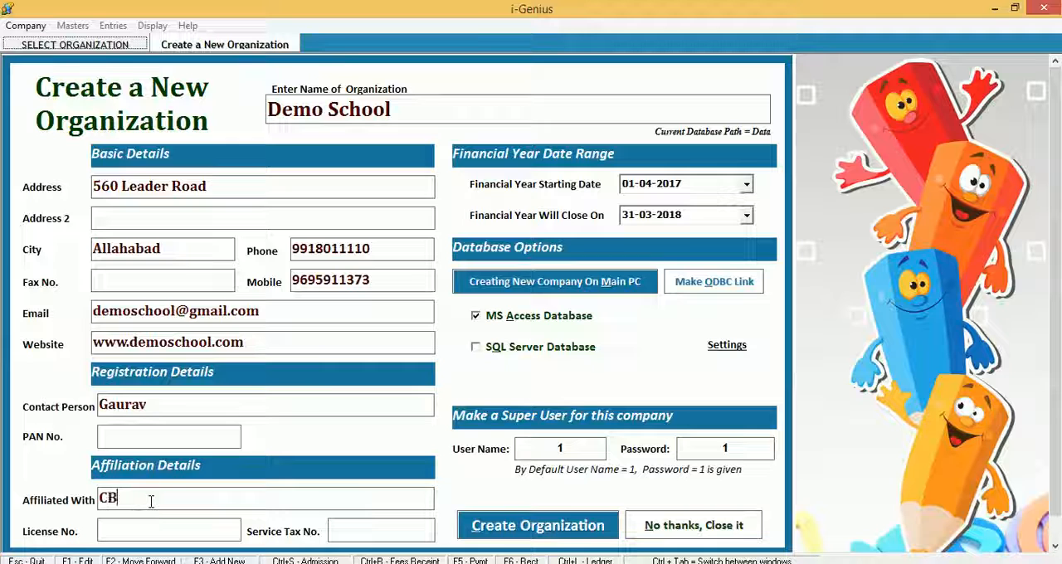
{"action": "type", "text": "SE"}
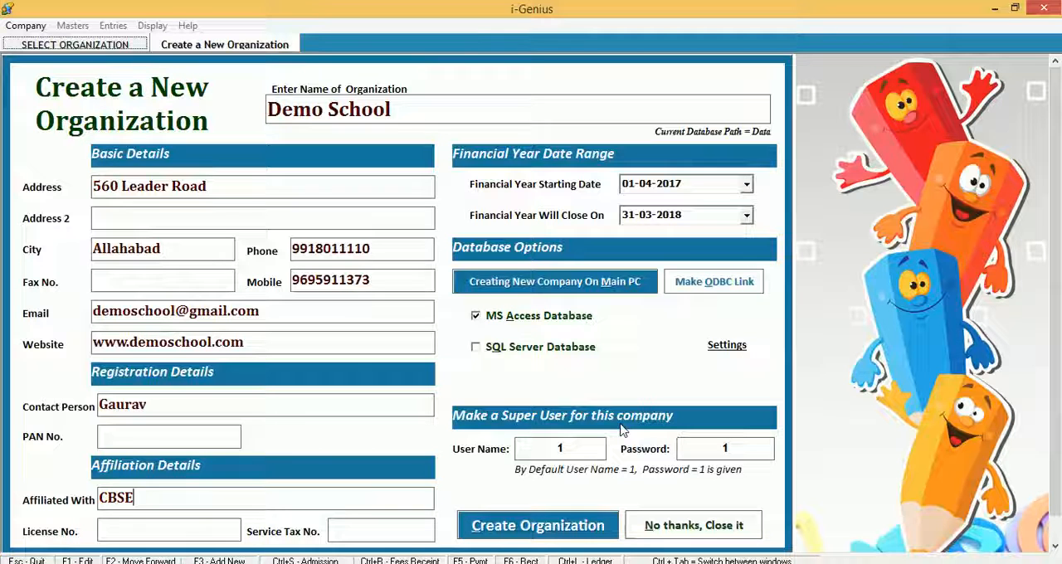
- Create the organization and log in to it as user 1 with the account password
{"action": "left_click", "coordinate": [522, 530]}
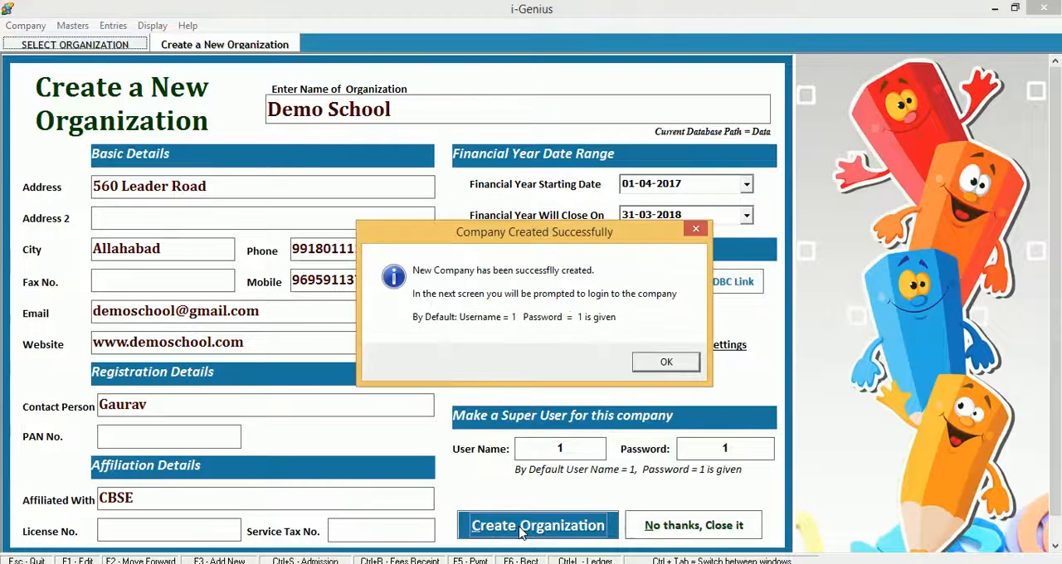
{"action": "key", "text": "Return"}
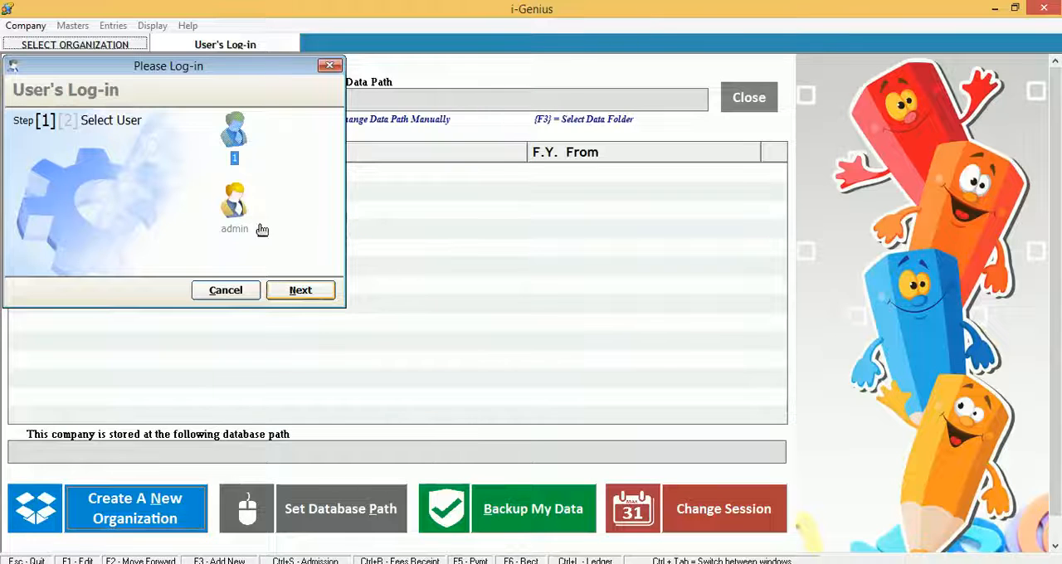
{"action": "left_click", "coordinate": [300, 289]}
{"action": "type", "text": "1"}
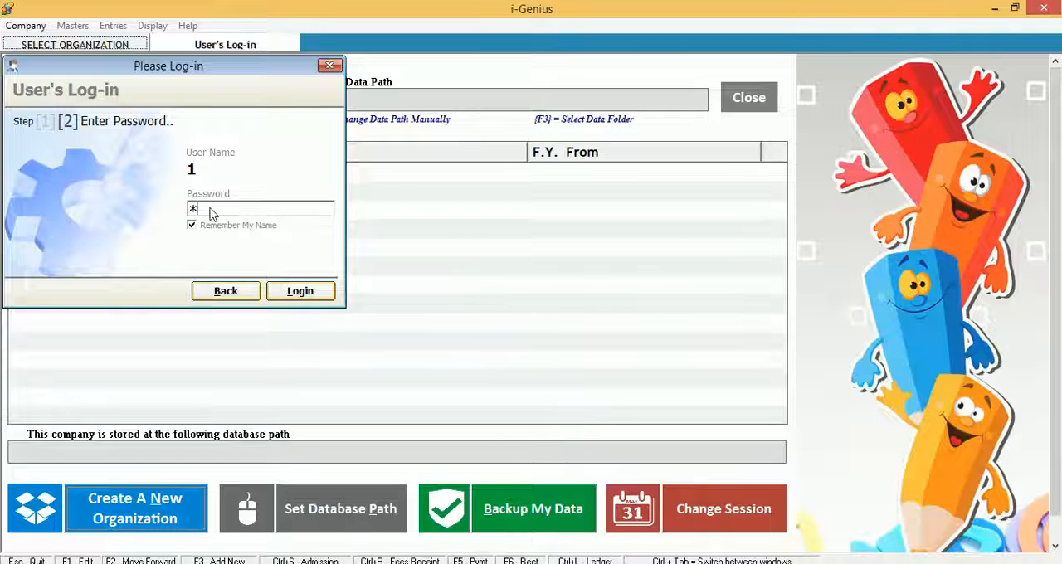
{"action": "left_click", "coordinate": [295, 292]}
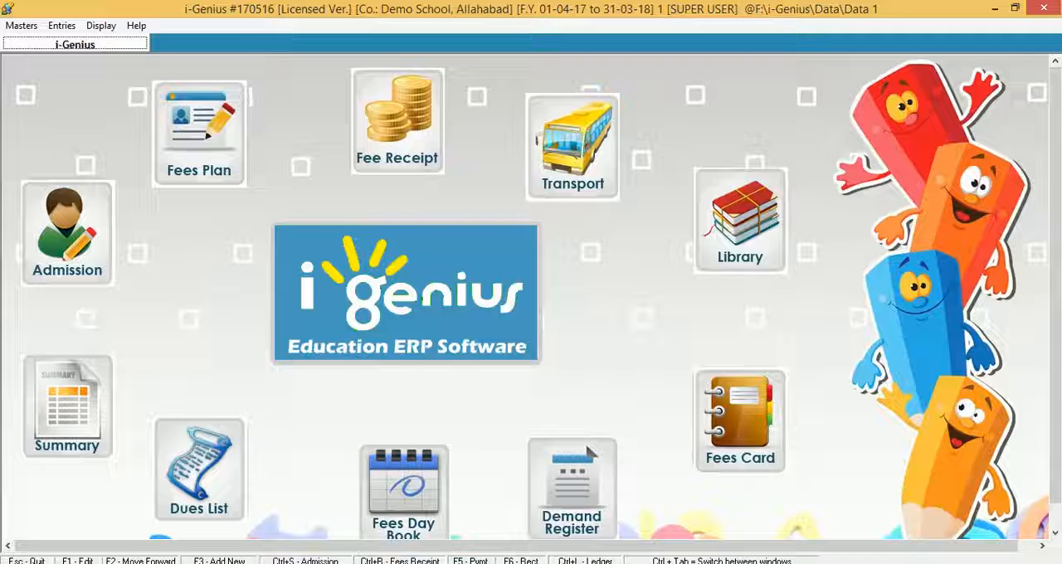
- Rename the General student category to OLD STUDENT
{"action": "left_click", "coordinate": [22, 26]}
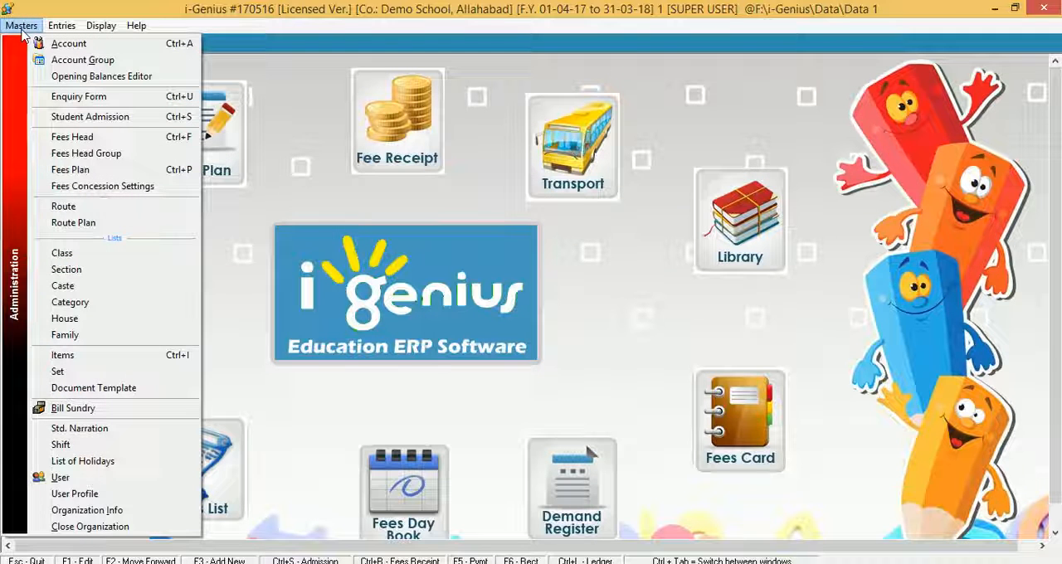
{"action": "left_click", "coordinate": [103, 311]}
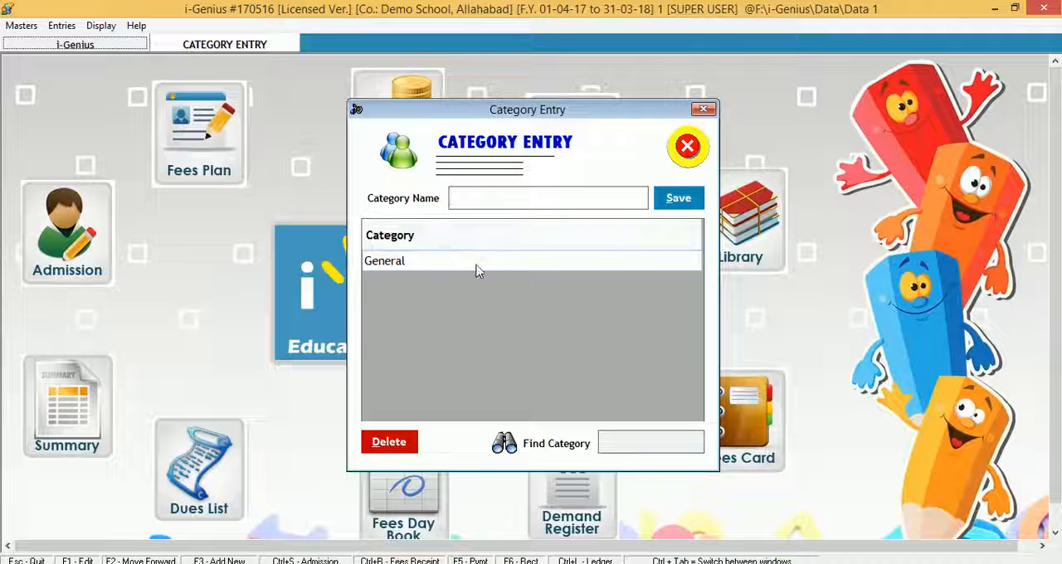
{"action": "left_click", "coordinate": [474, 264]}
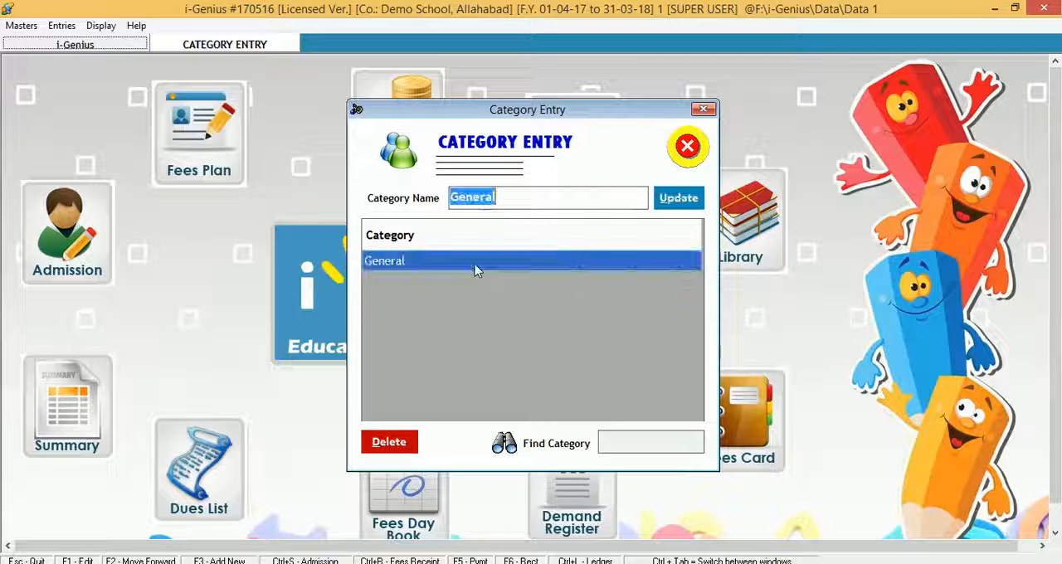
{"action": "type", "text": "OLd"}
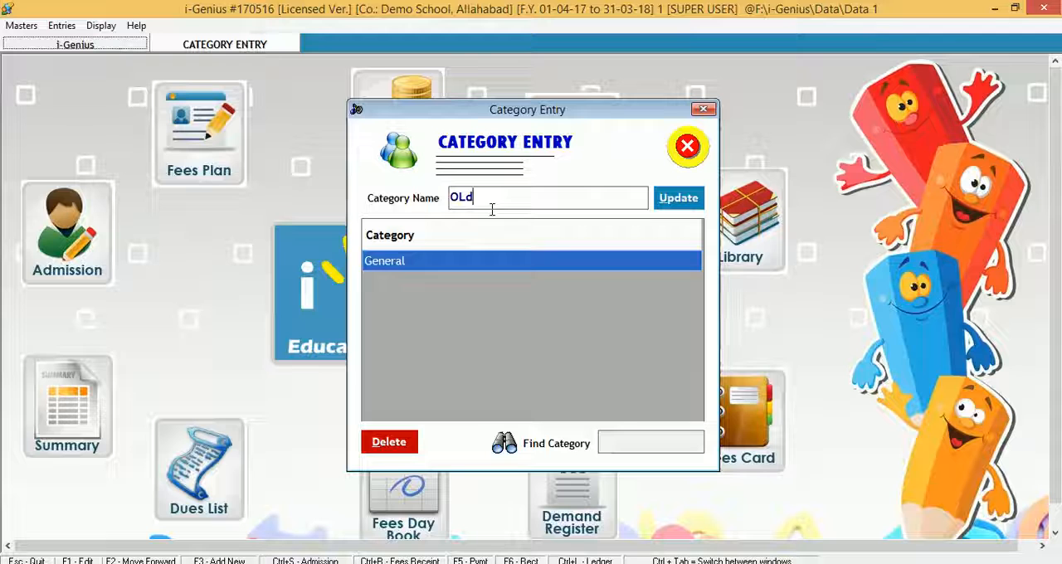
{"action": "key", "text": "BackSpace"}
{"action": "type", "text": "D"}
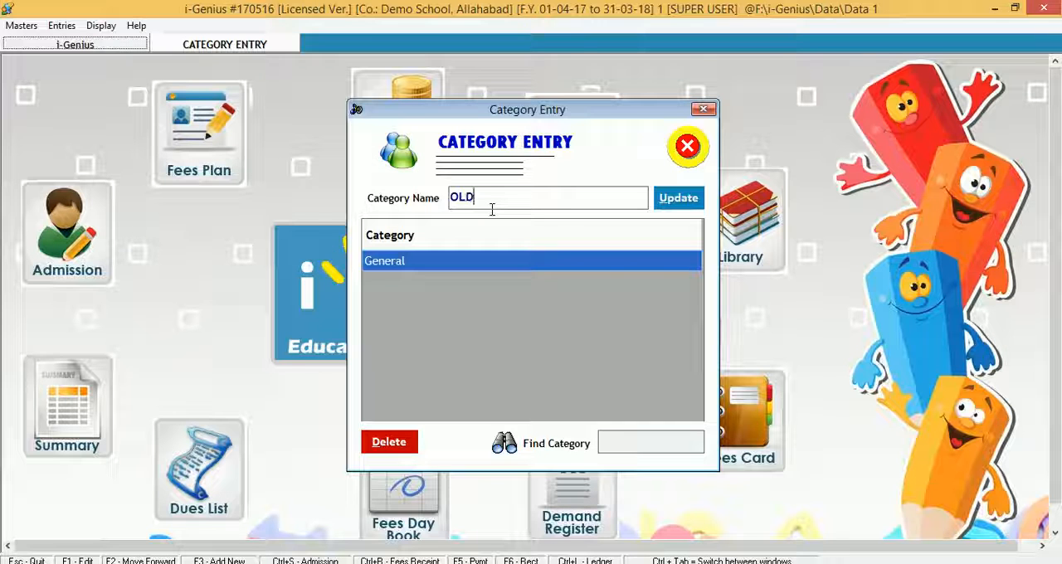
{"action": "type", "text": " STUDENT"}
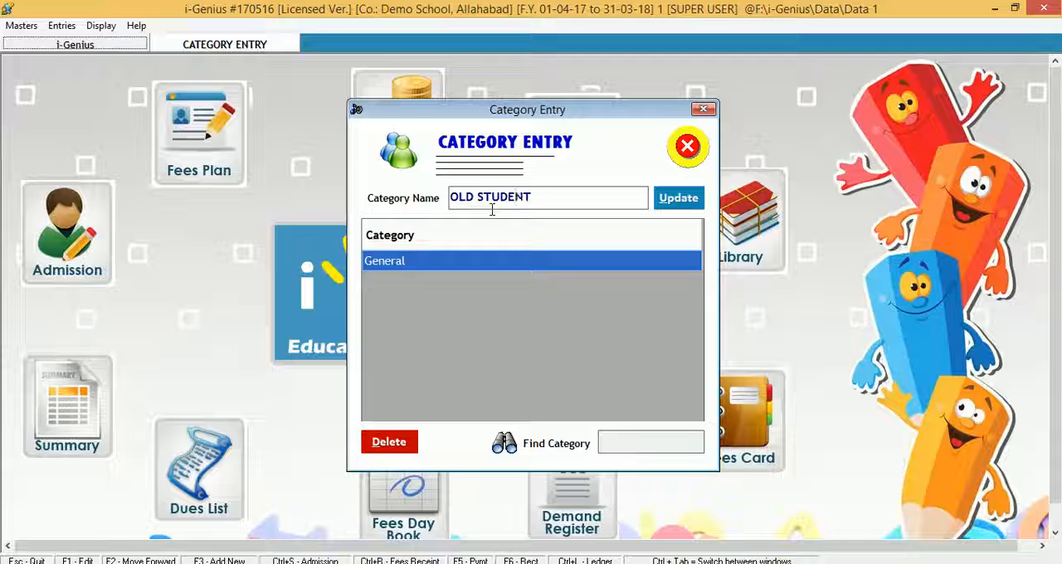
{"action": "key", "text": "Return"}
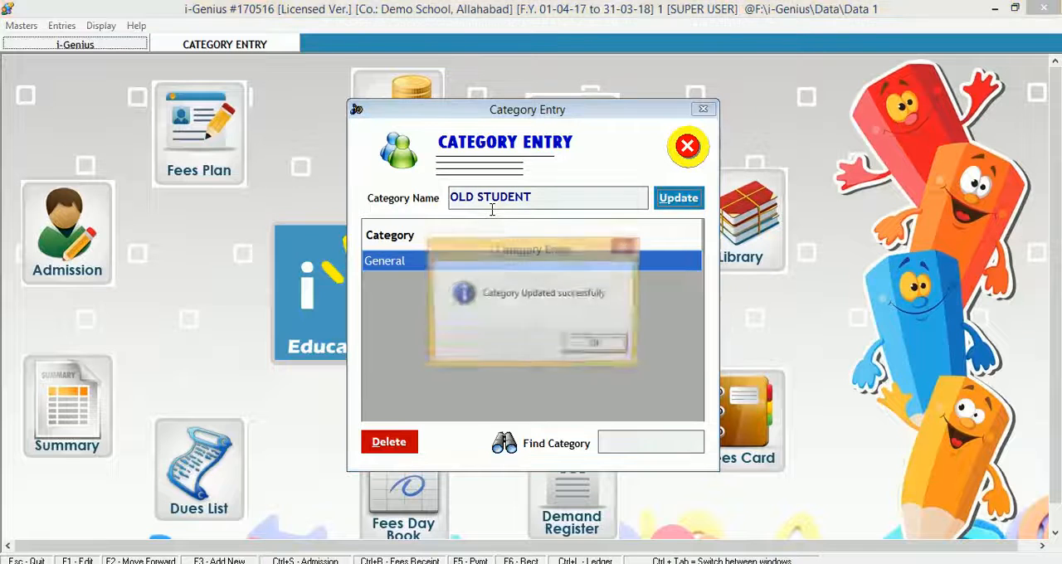
{"action": "key", "text": "Return"}
- Add a NEW STUDENT category and close the category list
{"action": "type", "text": "NEW STUDENT"}
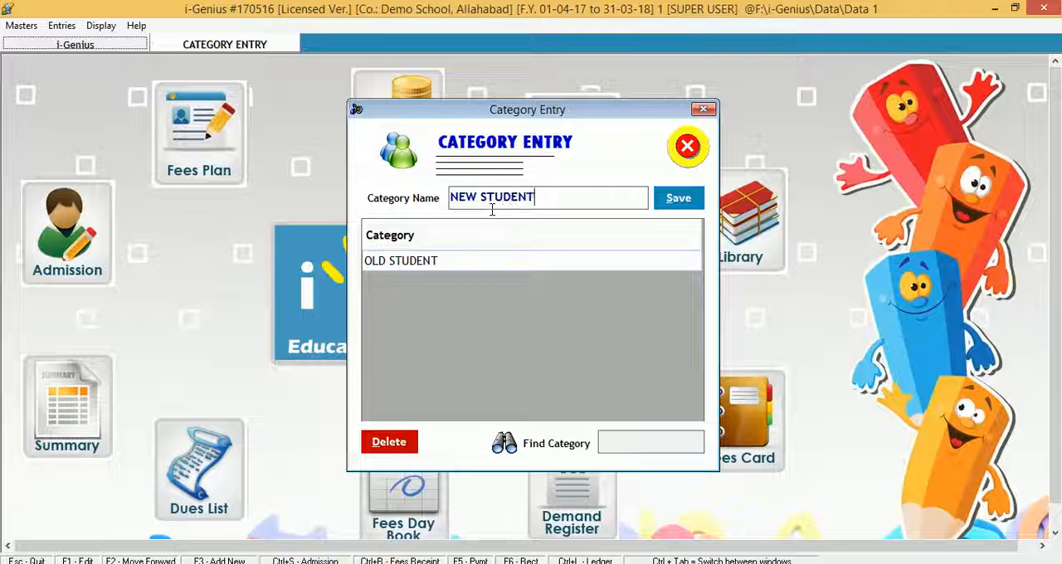
{"action": "key", "text": "Return"}
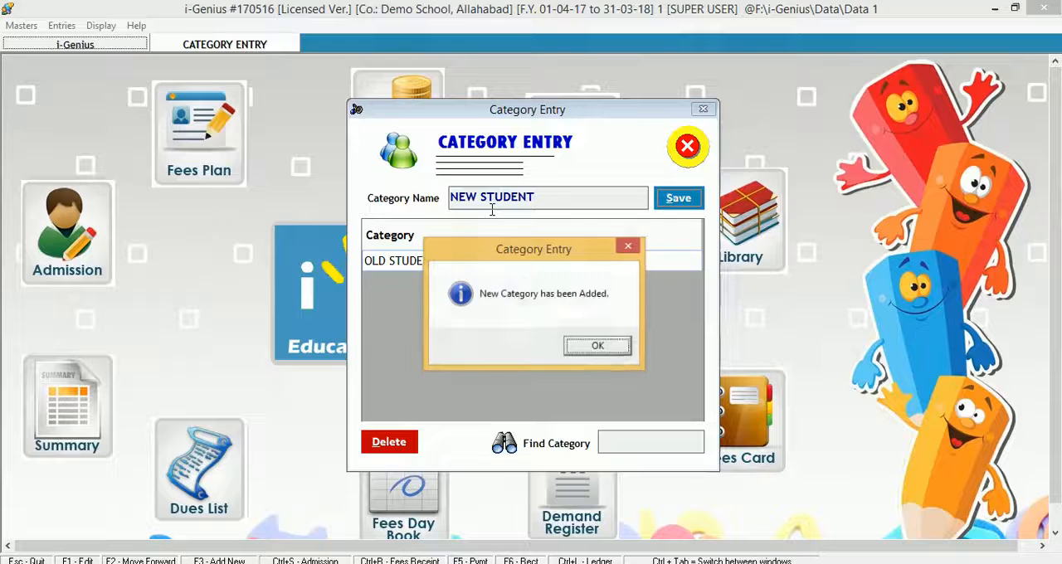
{"action": "key", "text": "Return"}
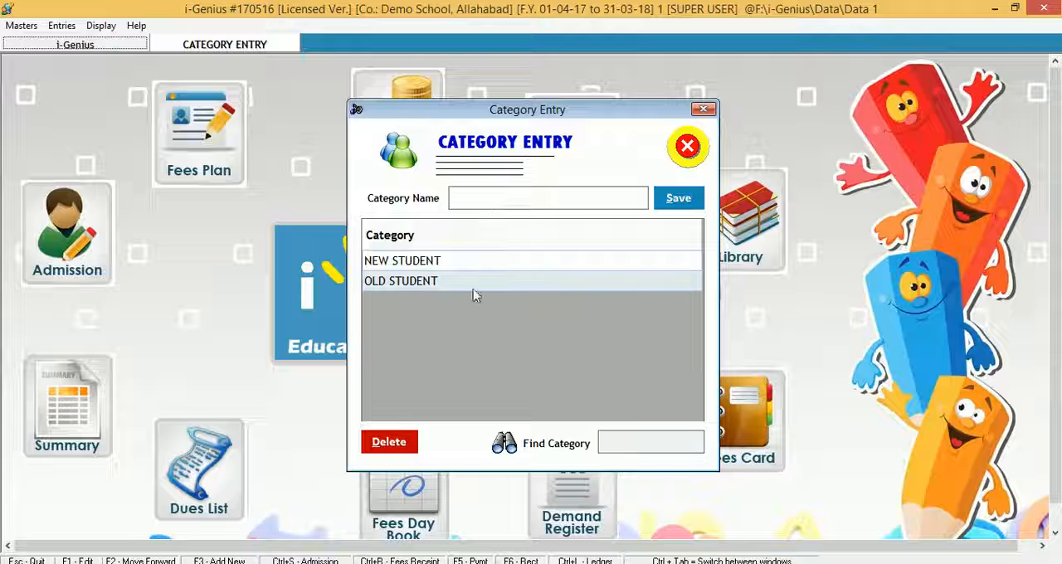
{"action": "left_click", "coordinate": [686, 147]}
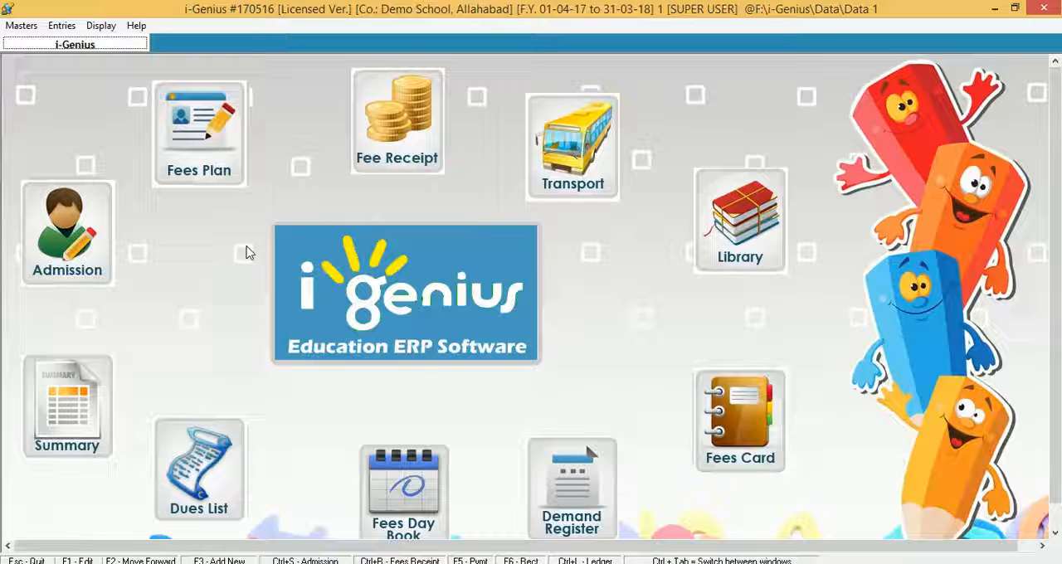
- Reopen the category list to review its entries, then close it
{"action": "left_click", "coordinate": [21, 26]}
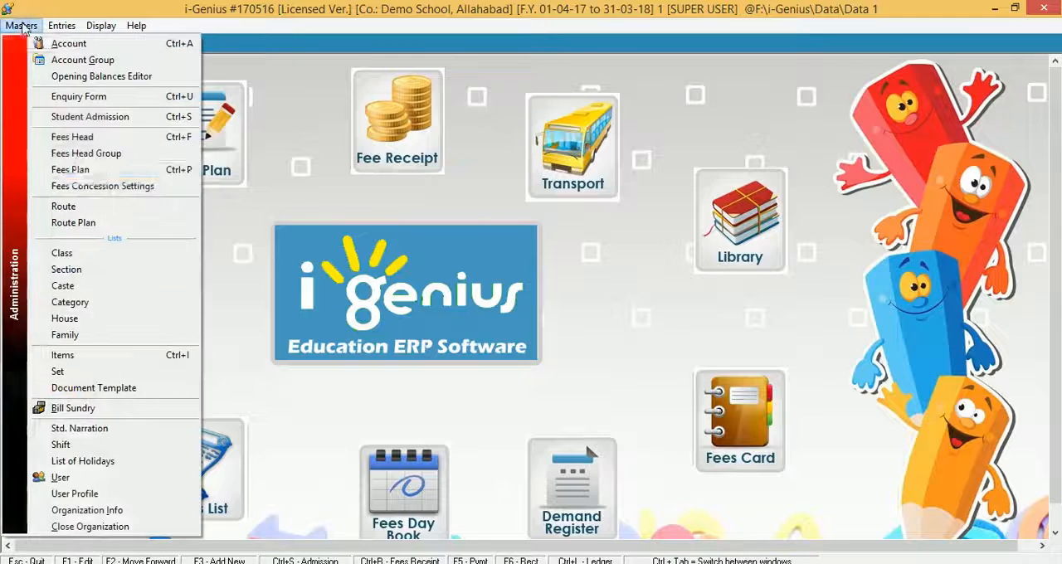
{"action": "left_click", "coordinate": [111, 303]}
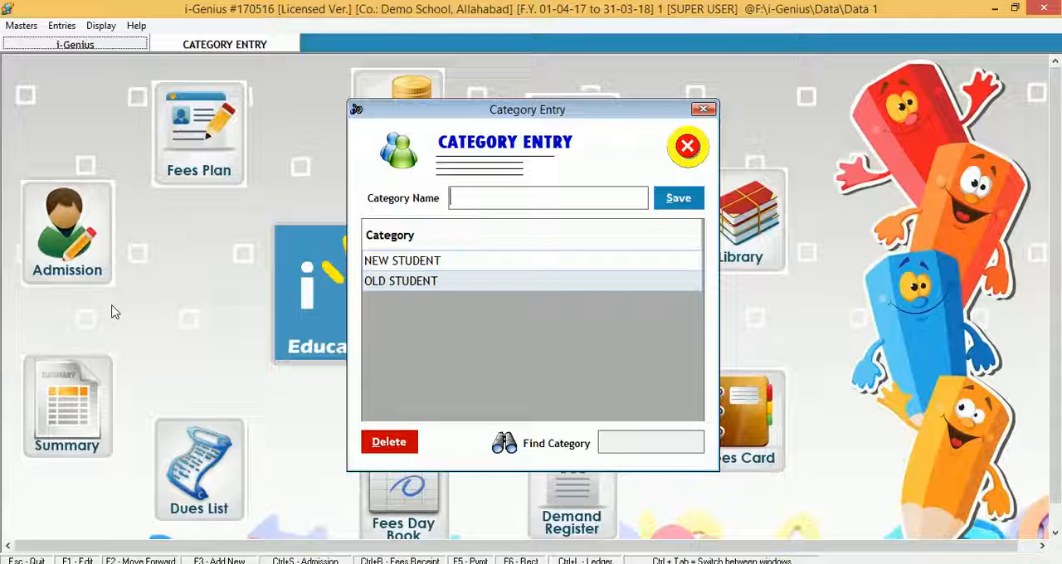
{"action": "left_click", "coordinate": [699, 144]}
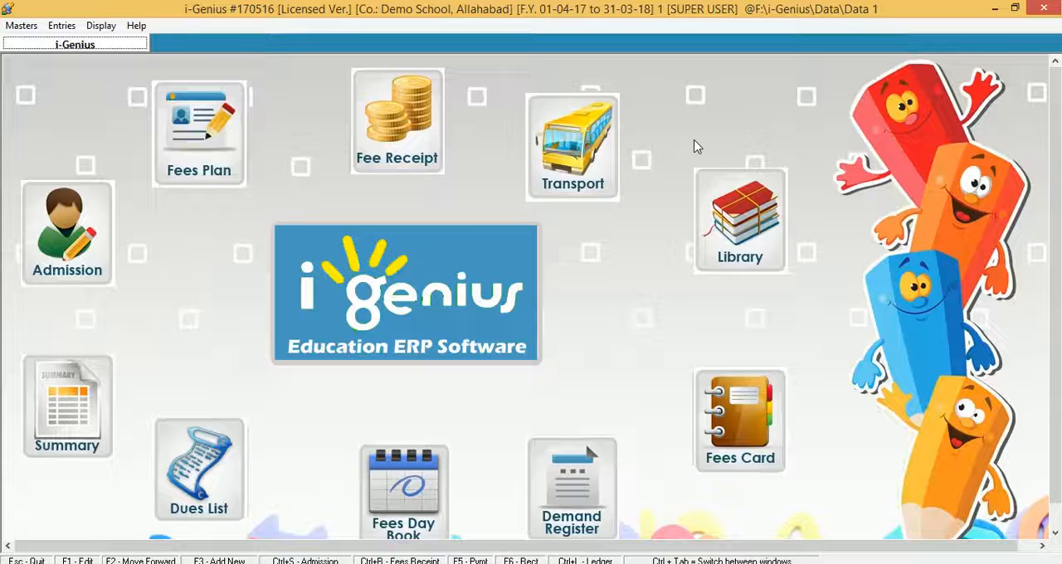
- Open the section list and add a new section named E
{"action": "left_click", "coordinate": [22, 25]}
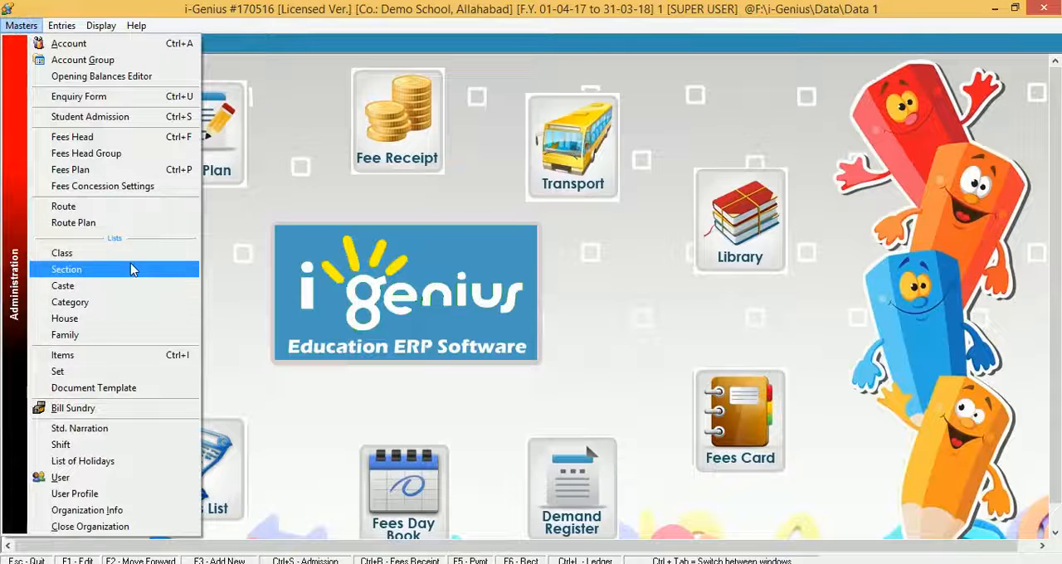
{"action": "left_click", "coordinate": [132, 267]}
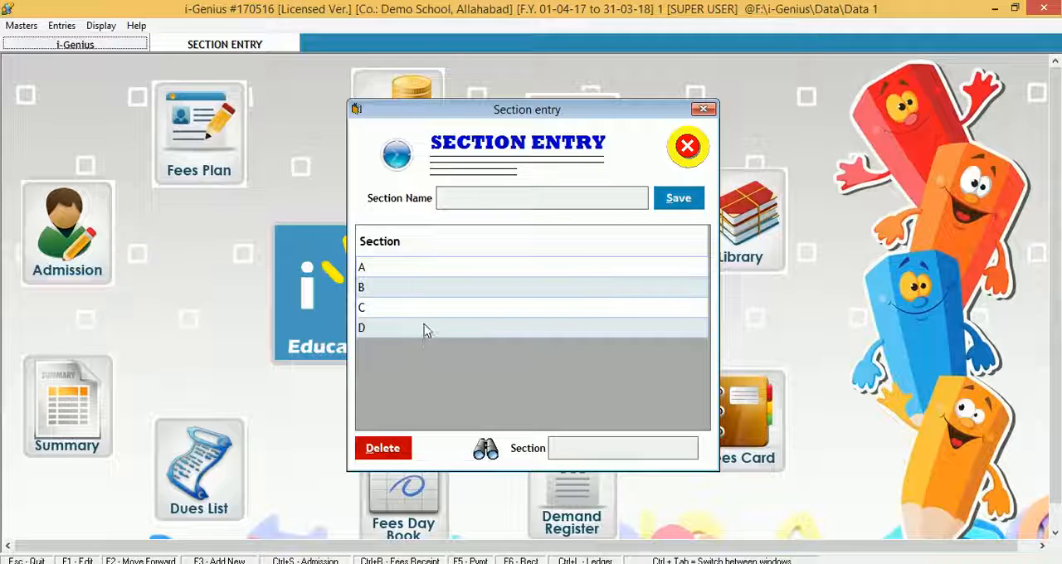
{"action": "left_click", "coordinate": [588, 196]}
{"action": "type", "text": "E"}
{"action": "key", "text": "Return"}
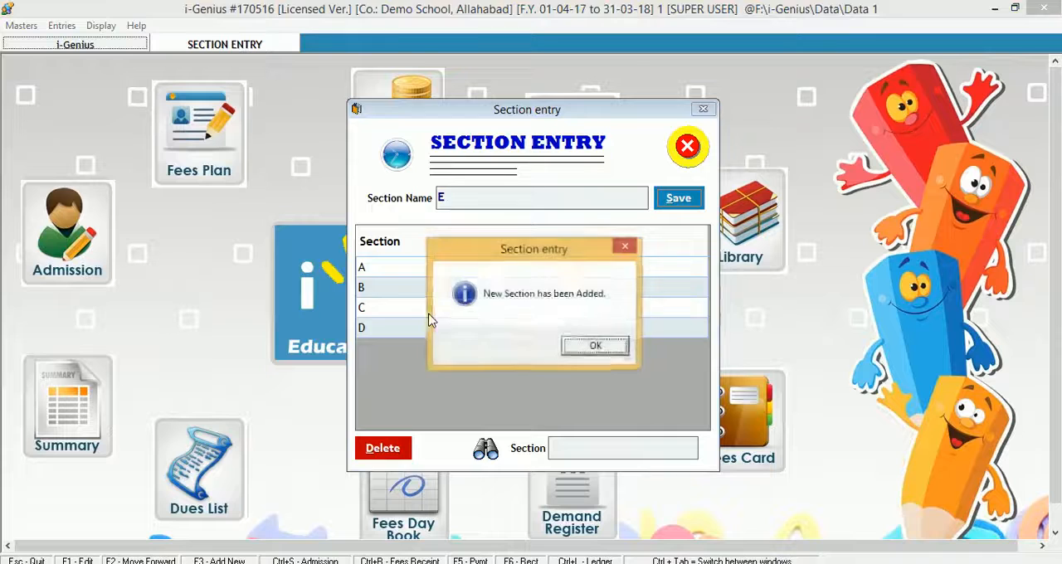
{"action": "key", "text": "Return"}
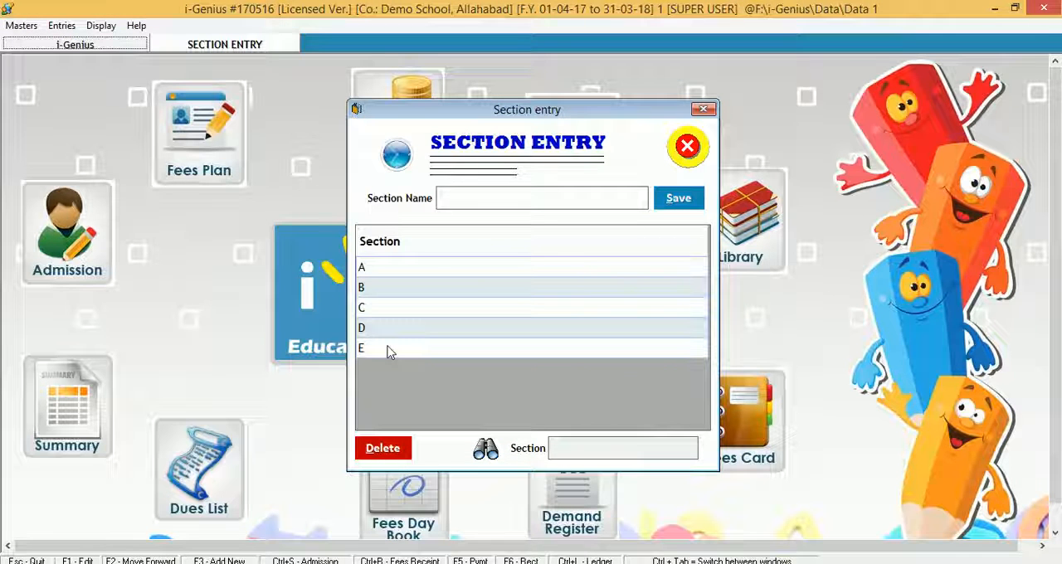
- Delete section E
{"action": "left_click", "coordinate": [390, 350]}
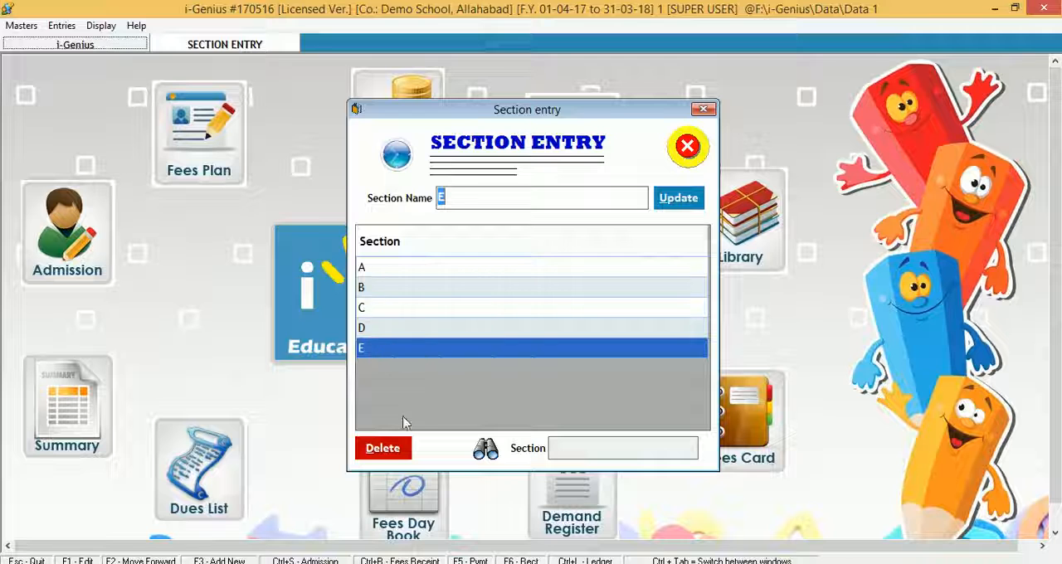
{"action": "left_click", "coordinate": [393, 448]}
{"action": "left_click", "coordinate": [549, 346]}
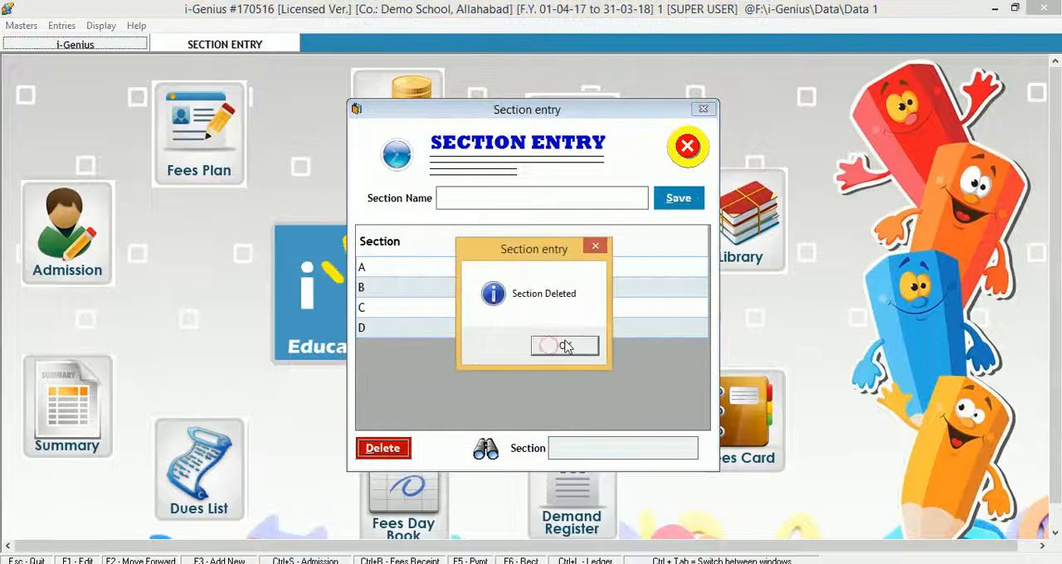
{"action": "left_click", "coordinate": [549, 345]}
- Delete section D from the section list
{"action": "left_click", "coordinate": [430, 327]}
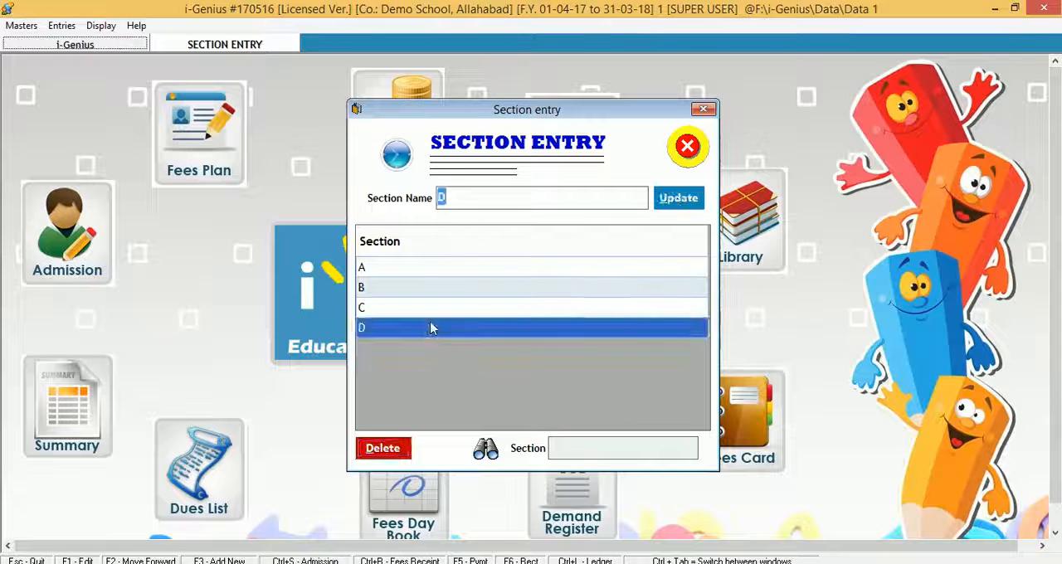
{"action": "left_click", "coordinate": [385, 448]}
{"action": "left_click", "coordinate": [549, 348]}
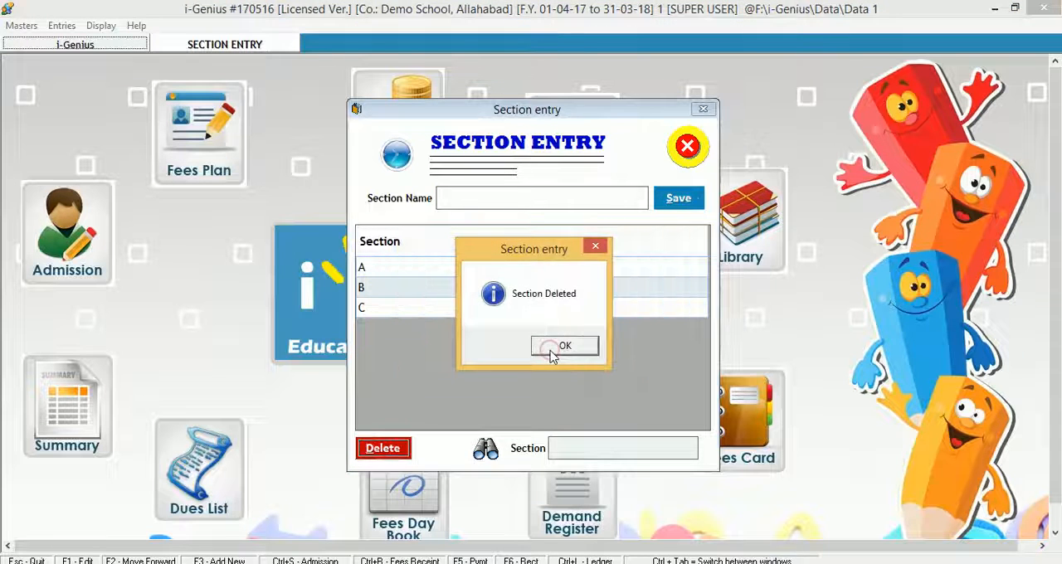
{"action": "left_click", "coordinate": [550, 351]}
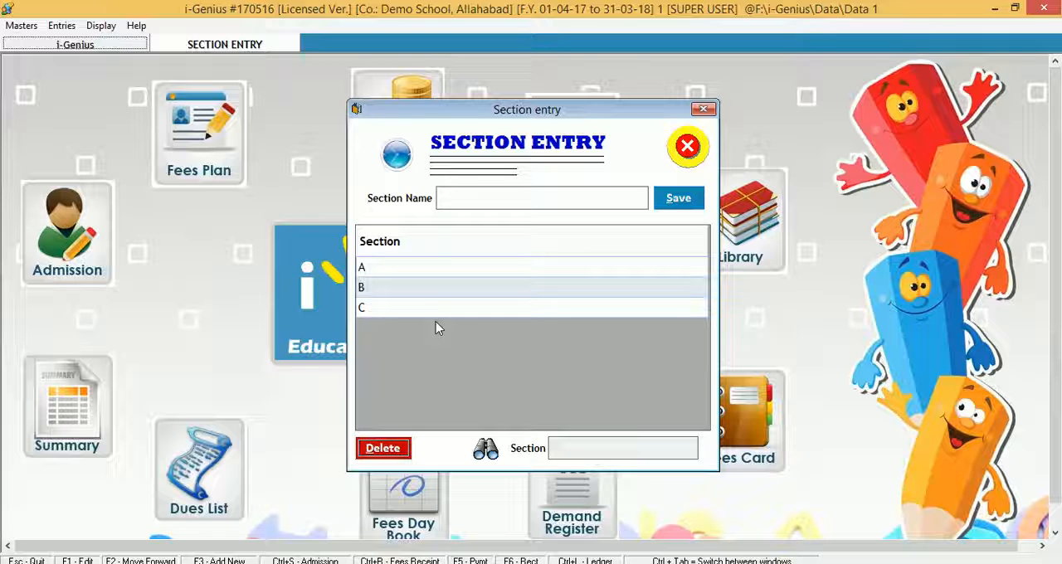
- Delete section C, confirming the deletion, and close the section list
{"action": "left_click", "coordinate": [415, 295]}
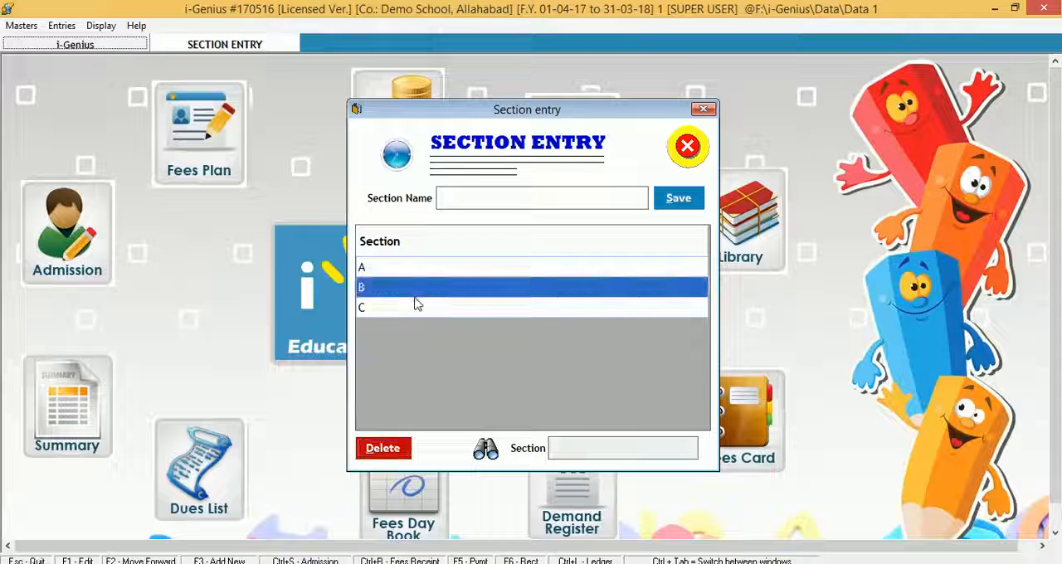
{"action": "left_click", "coordinate": [415, 307]}
{"action": "left_click", "coordinate": [390, 450]}
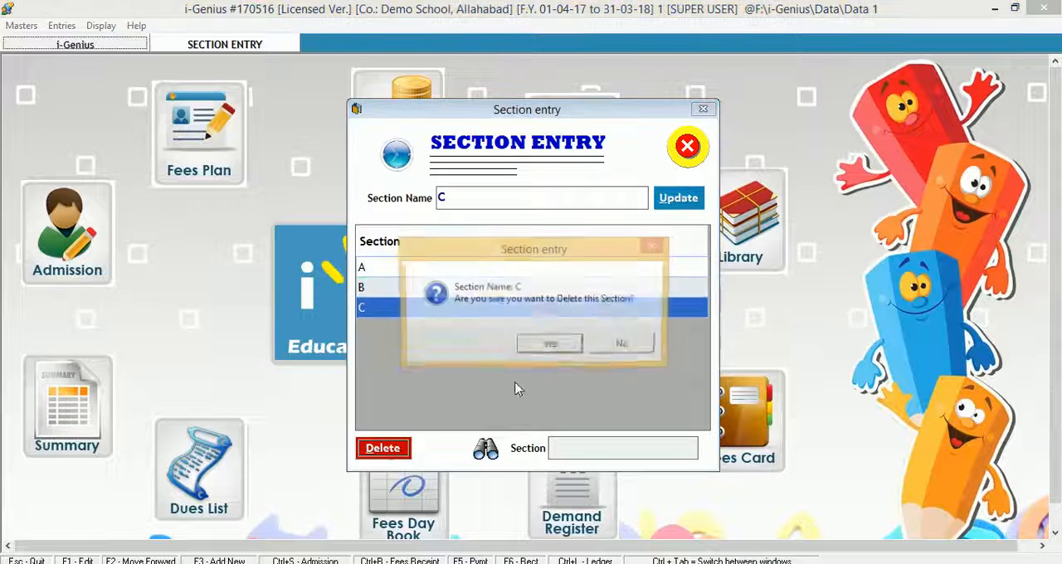
{"action": "left_click", "coordinate": [561, 346]}
{"action": "left_click", "coordinate": [561, 345]}
{"action": "left_click", "coordinate": [685, 149]}
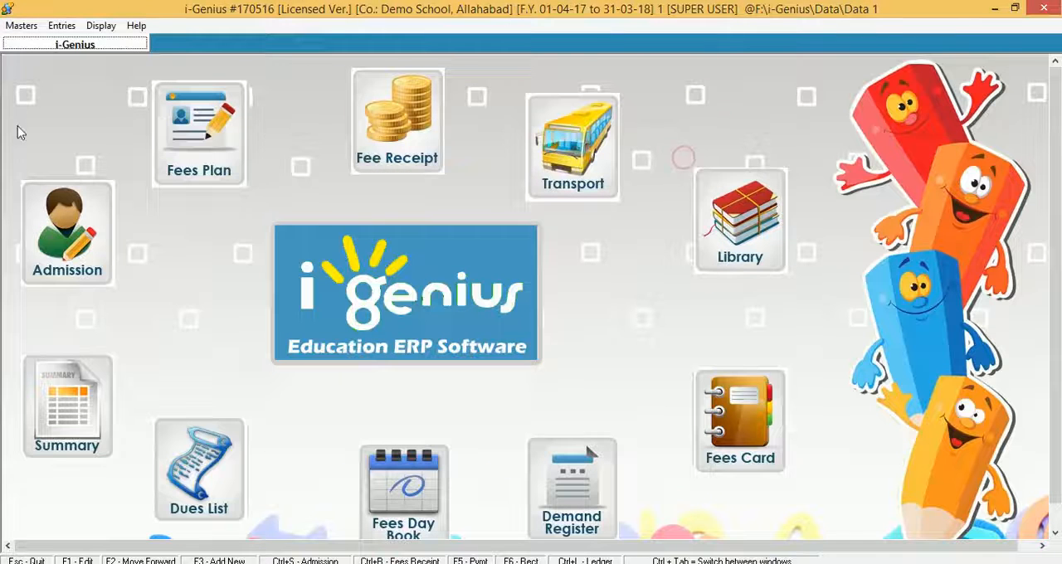
- Open the class list and add a new class named 11TH
{"action": "left_click", "coordinate": [22, 25]}
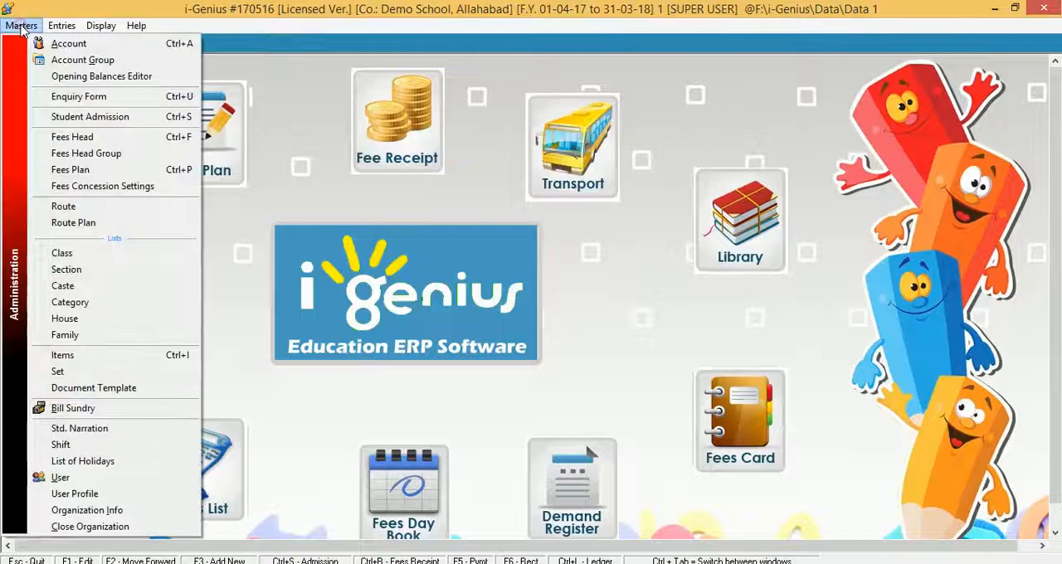
{"action": "left_click", "coordinate": [85, 254]}
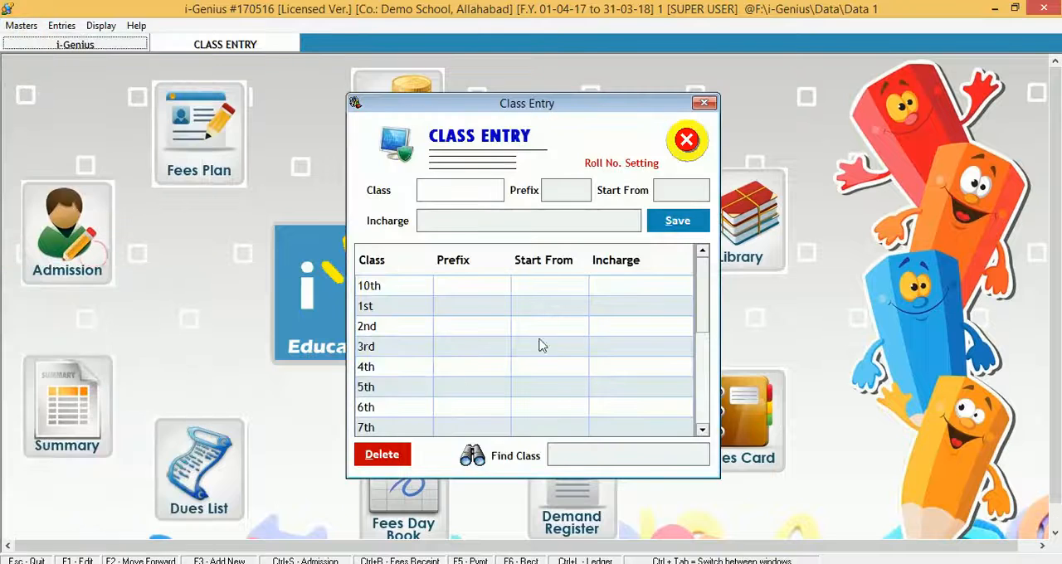
{"action": "mouse_move", "coordinate": [702, 309]}
{"action": "left_mouse_down"}
{"action": "mouse_move", "coordinate": [705, 395]}
{"action": "mouse_move", "coordinate": [709, 295]}
{"action": "left_mouse_up"}
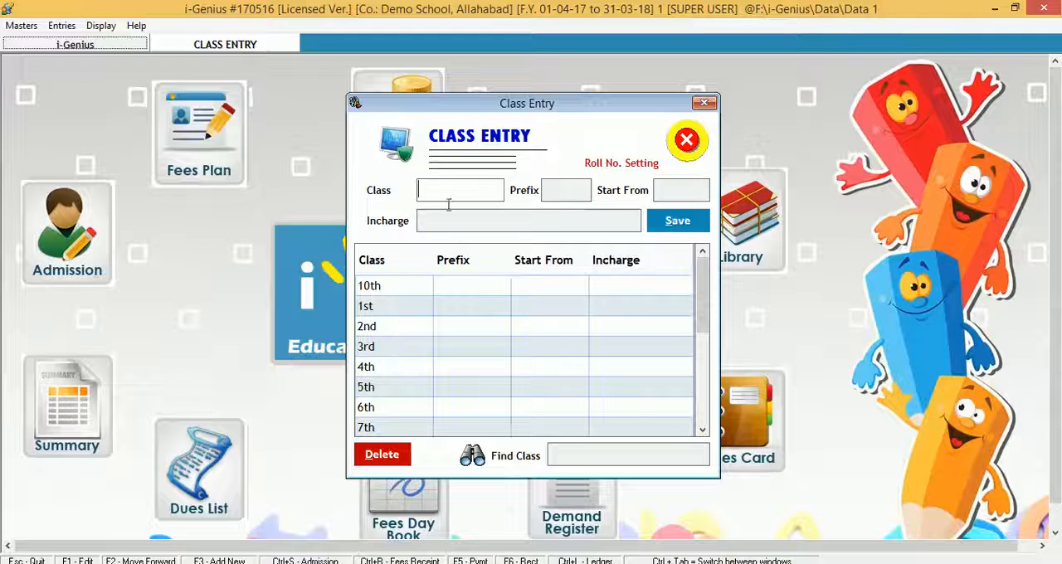
{"action": "type", "text": "11TH"}
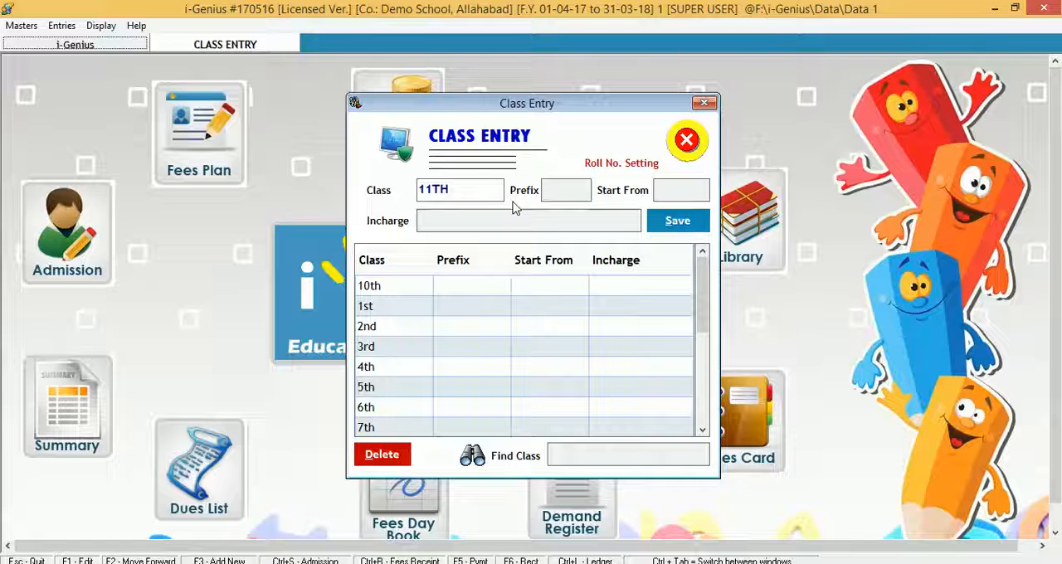
{"action": "key", "text": "Return"}
{"action": "key", "text": "Return"}
{"action": "key", "text": "Return"}
{"action": "key", "text": "Return"}
{"action": "key", "text": "Return"}
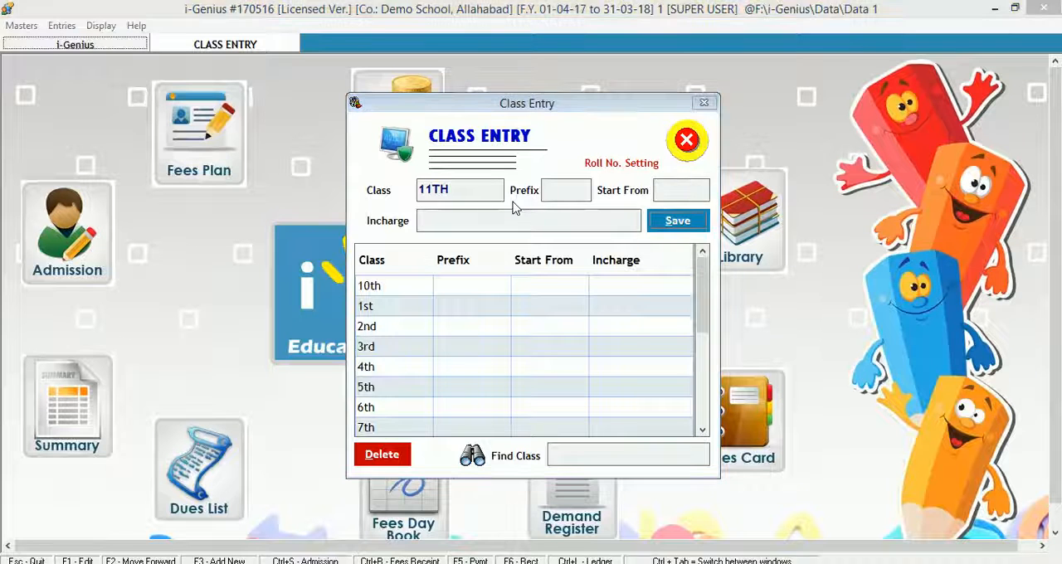
{"action": "key", "text": "Return"}
- Add a new class named 12TH and close the class list
{"action": "type", "text": "12 TH"}
{"action": "key", "text": "BackSpace"}
{"action": "key", "text": "BackSpace"}
{"action": "key", "text": "BackSpace"}
{"action": "type", "text": "TH"}
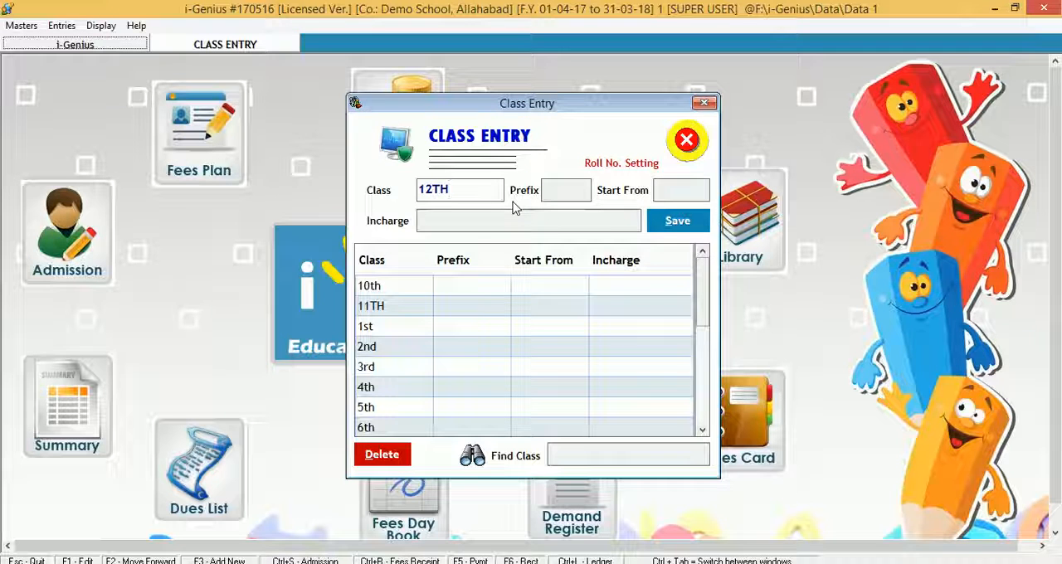
{"action": "key", "text": "Return"}
{"action": "key", "text": "Return"}
{"action": "key", "text": "Return"}
{"action": "key", "text": "Return"}
{"action": "key", "text": "Return"}
{"action": "key", "text": "Return"}
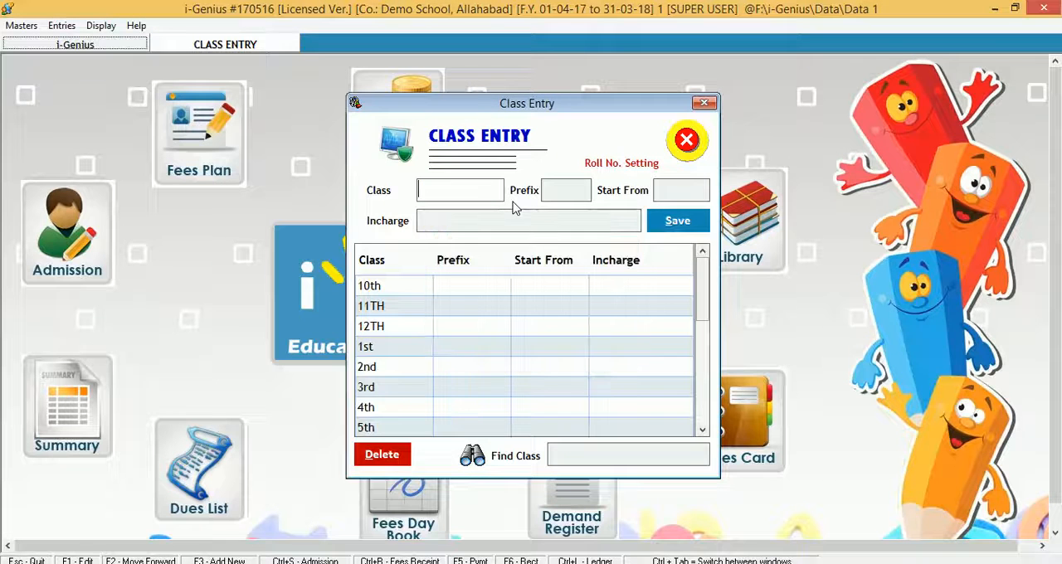
{"action": "left_click", "coordinate": [687, 151]}
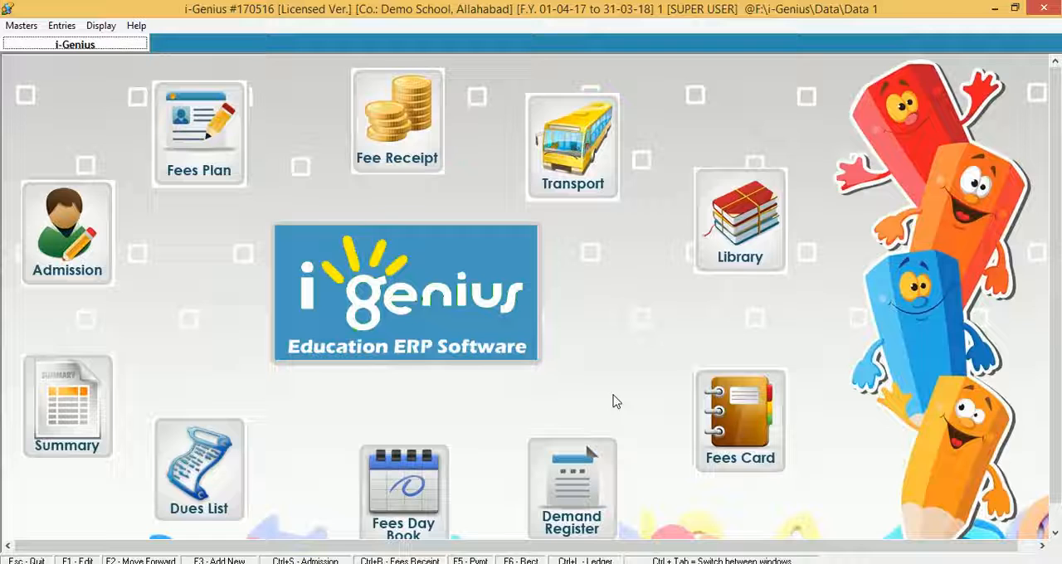
- Open the house list and add a new house named RED
{"action": "left_click", "coordinate": [21, 26]}
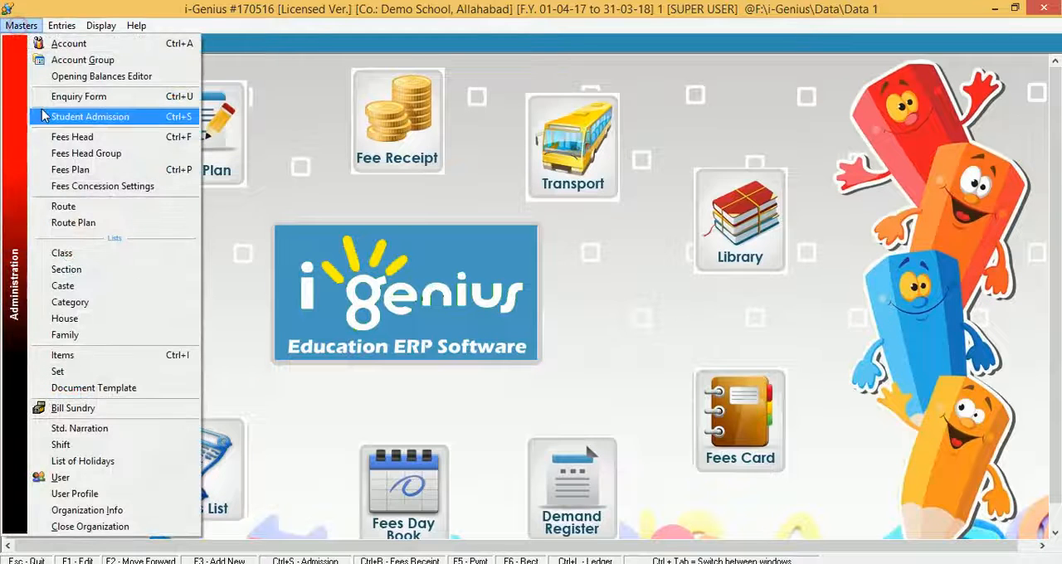
{"action": "left_click", "coordinate": [83, 318]}
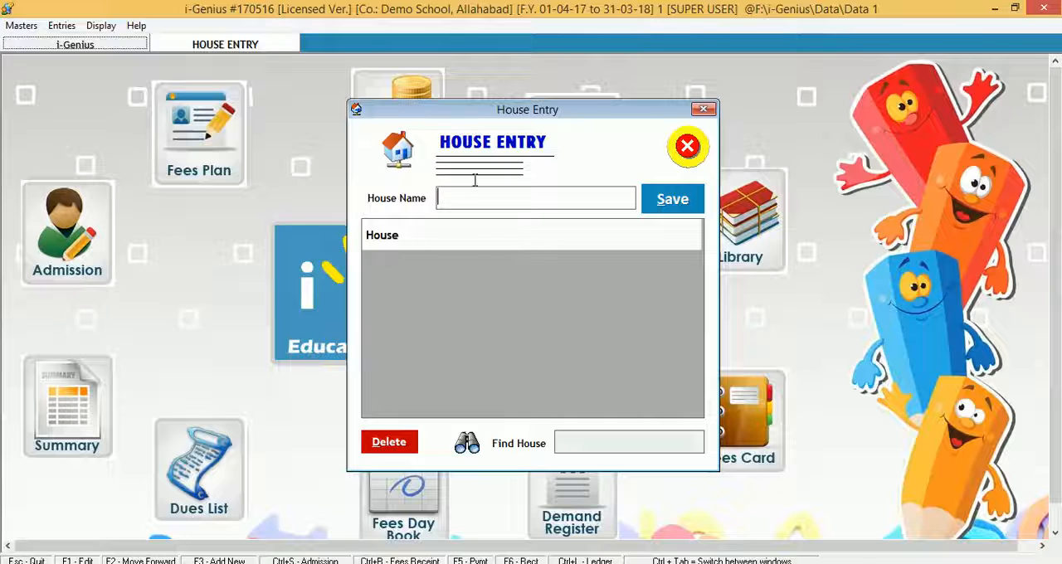
{"action": "type", "text": "re"}
{"action": "key", "text": "BackSpace"}
{"action": "key", "text": "BackSpace"}
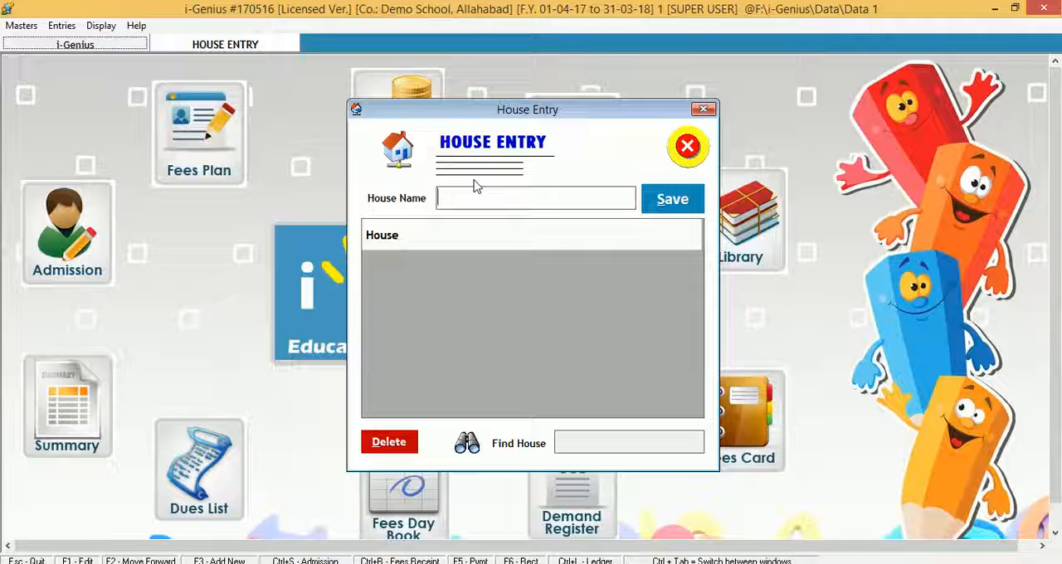
{"action": "type", "text": "RED"}
{"action": "key", "text": "Return"}
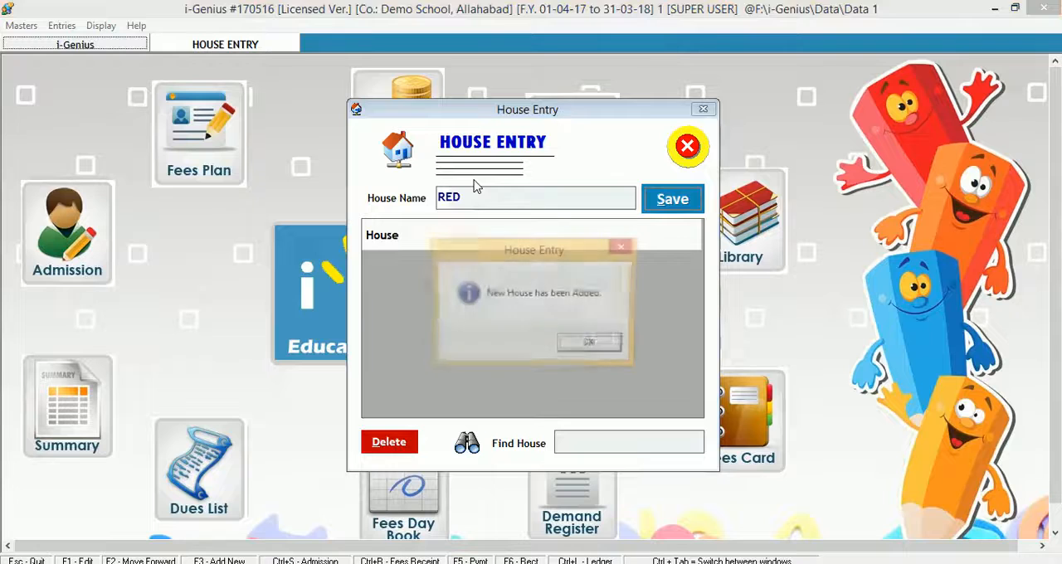
- Add two more houses named BLUE and GREEN
{"action": "type", "text": "BLUE"}
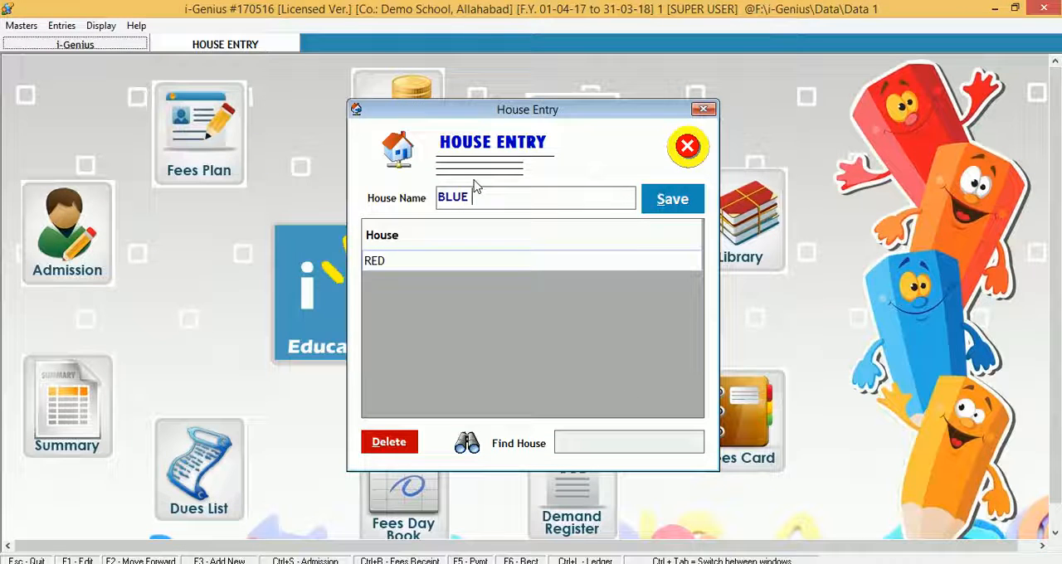
{"action": "key", "text": "Return"}
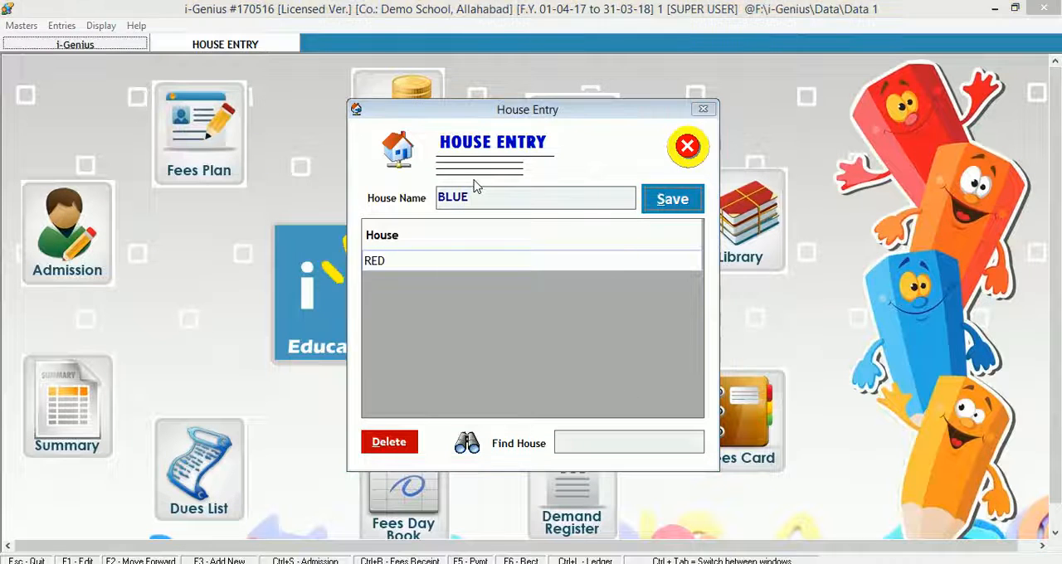
{"action": "type", "text": "GREEN"}
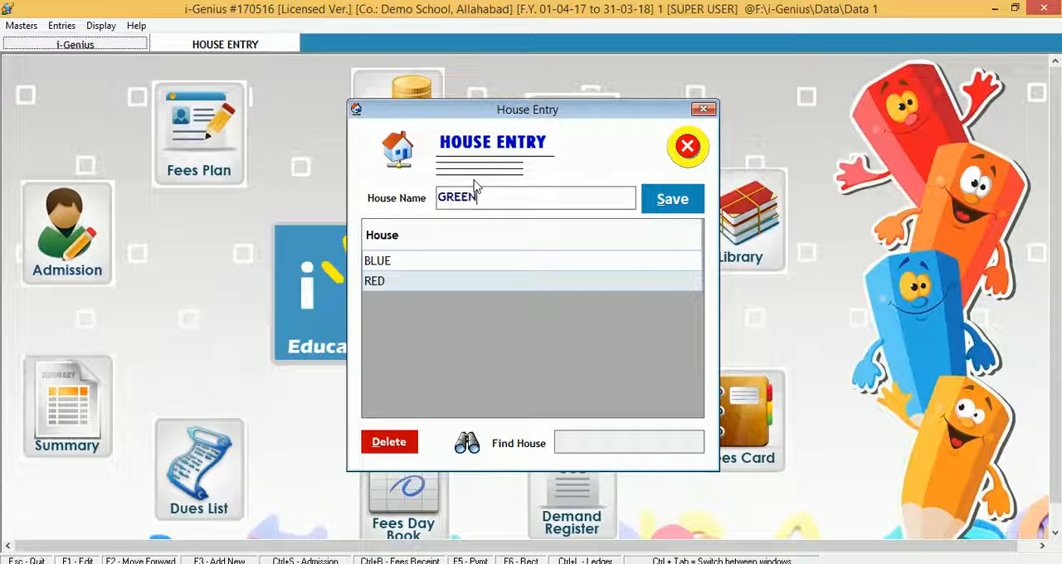
{"action": "key", "text": "Return"}
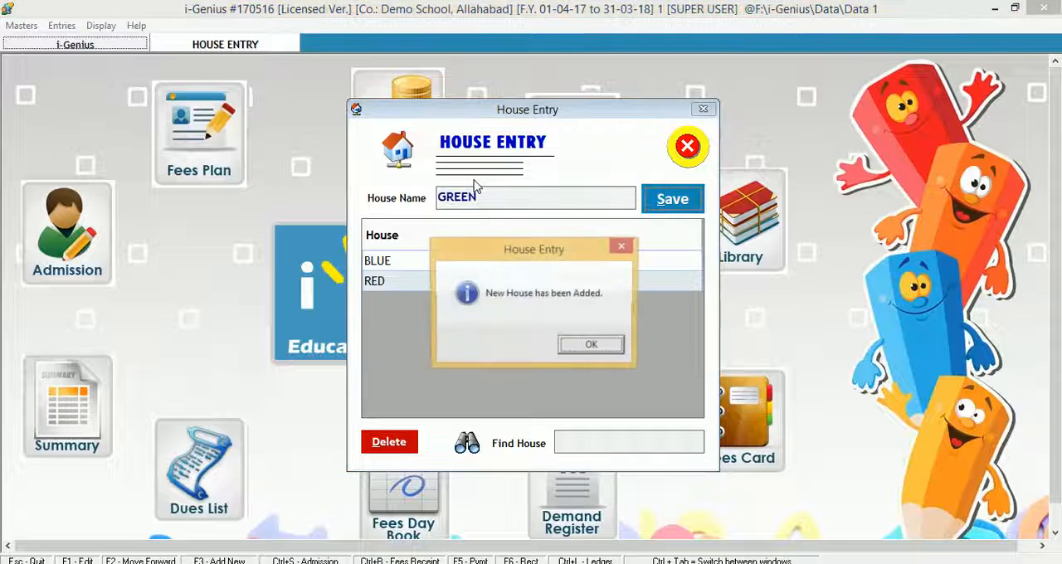
- Add a house named YELLOW and close the house list
{"action": "type", "text": "YELLOW"}
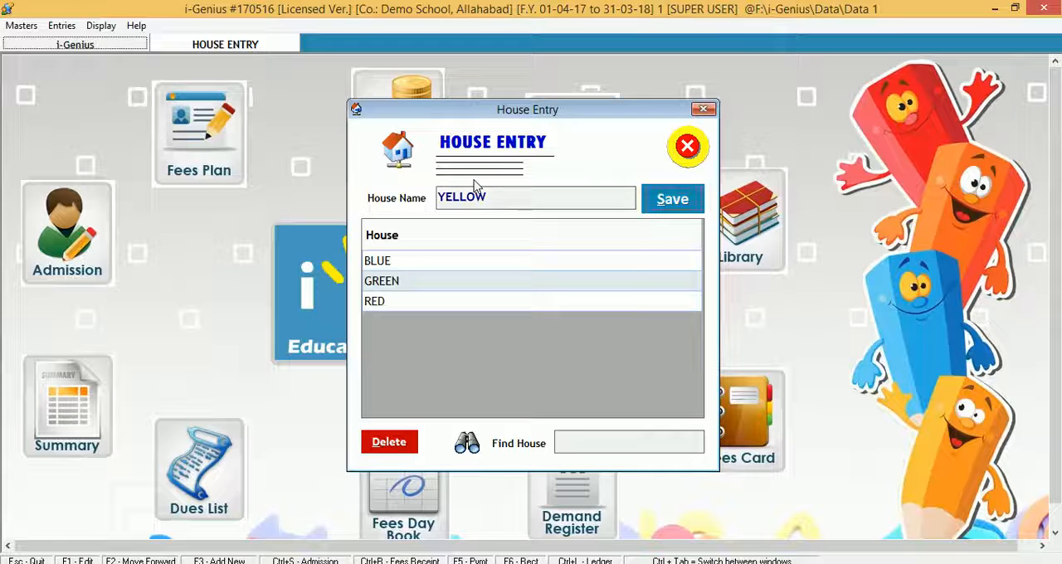
{"action": "key", "text": "Return"}
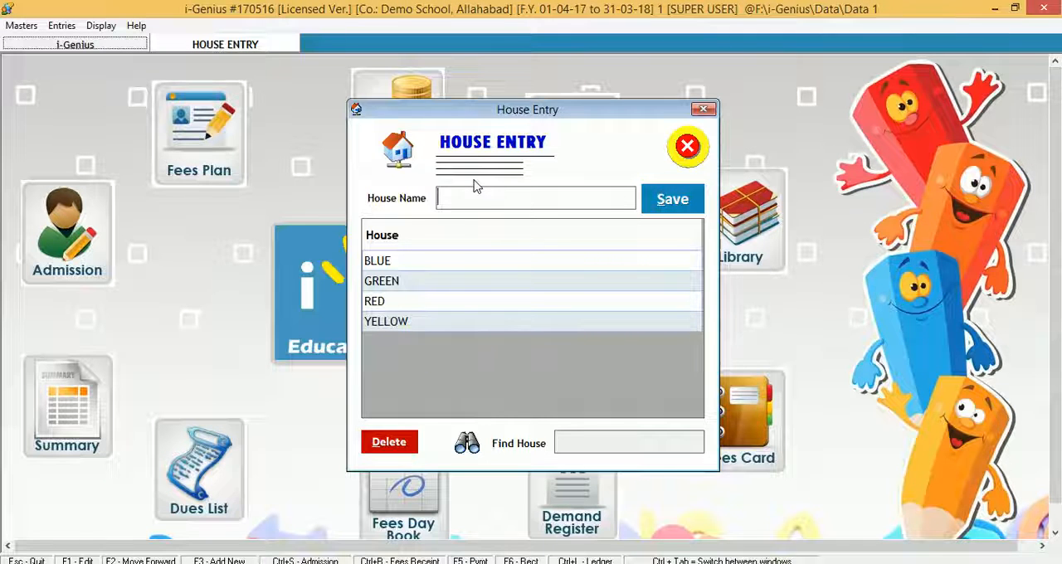
{"action": "key", "text": "Escape"}
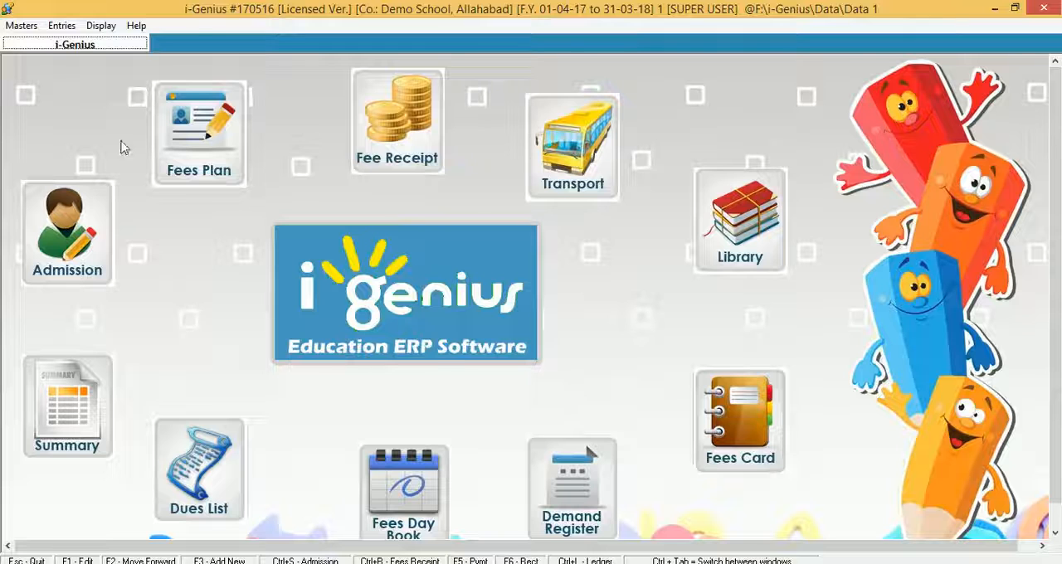
- Open the caste list and add a new caste named GEN
{"action": "left_click", "coordinate": [22, 26]}
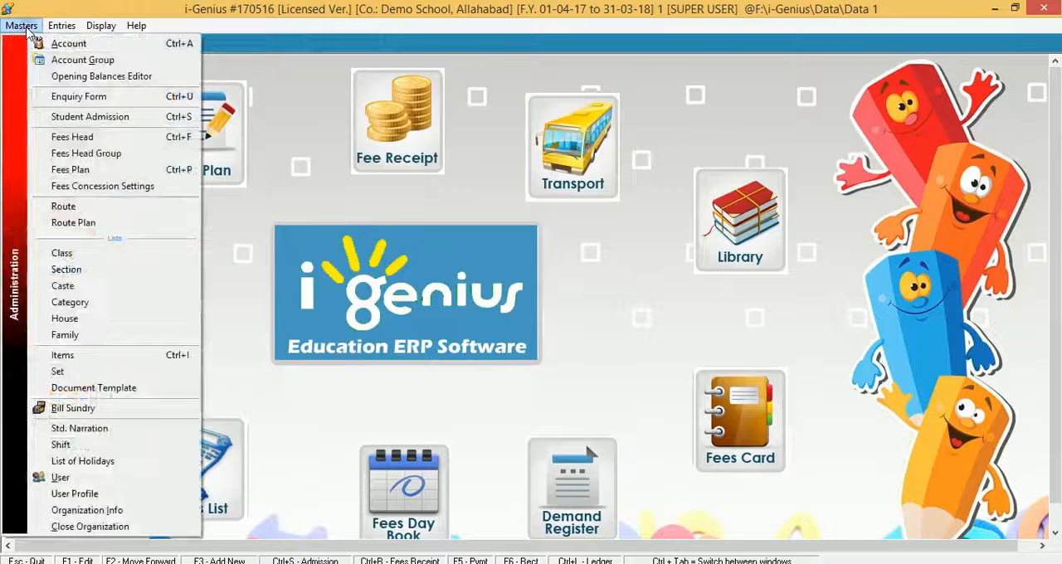
{"action": "left_click", "coordinate": [112, 286]}
{"action": "type", "text": "GEN"}
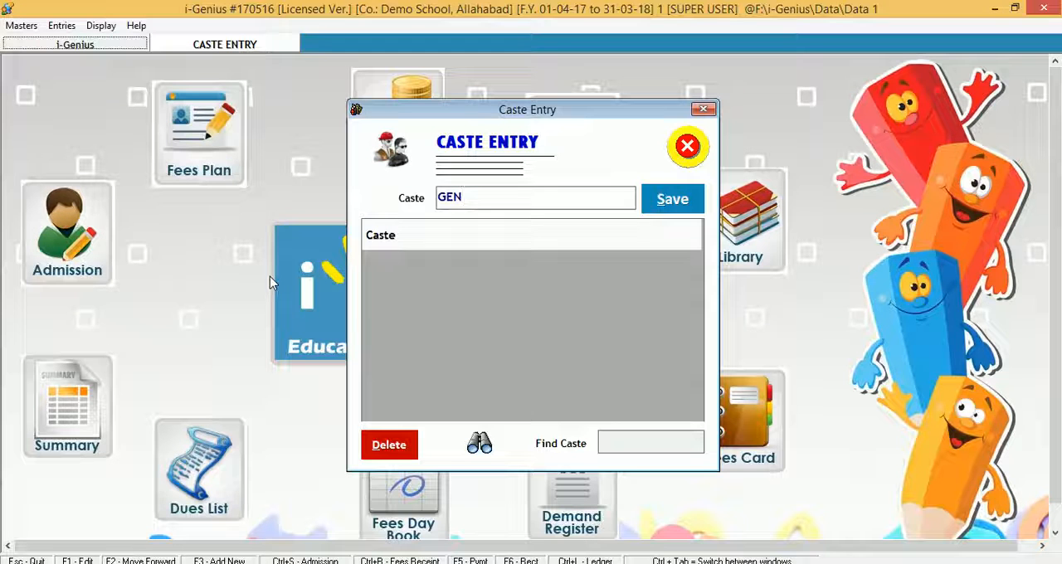
{"action": "key", "text": "Return"}
- Add two more castes named OBC and SC
{"action": "key", "text": "Return"}
{"action": "key", "text": "Return"}
{"action": "type", "text": "OBC"}
{"action": "key", "text": "Return"}
{"action": "key", "text": "Return"}
{"action": "key", "text": "Return"}
{"action": "type", "text": "SC"}
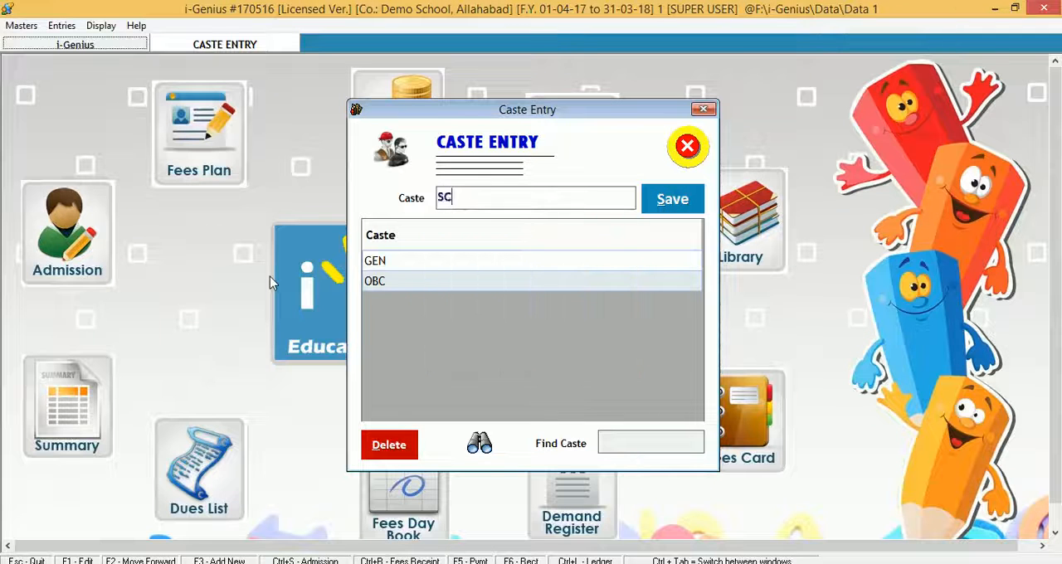
{"action": "key", "text": "Return"}
{"action": "key", "text": "Return"}
- Add a caste named ST, acknowledge the confirmation, and close the caste list
{"action": "key", "text": "Return"}
{"action": "type", "text": "ST"}
{"action": "key", "text": "Return"}
{"action": "key", "text": "Return"}
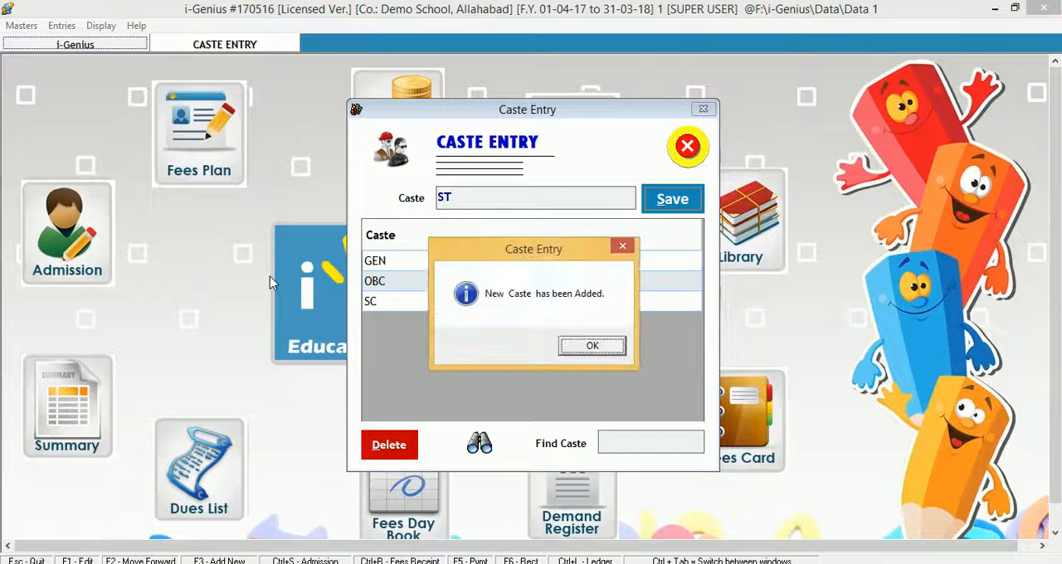
{"action": "left_click", "coordinate": [590, 346]}
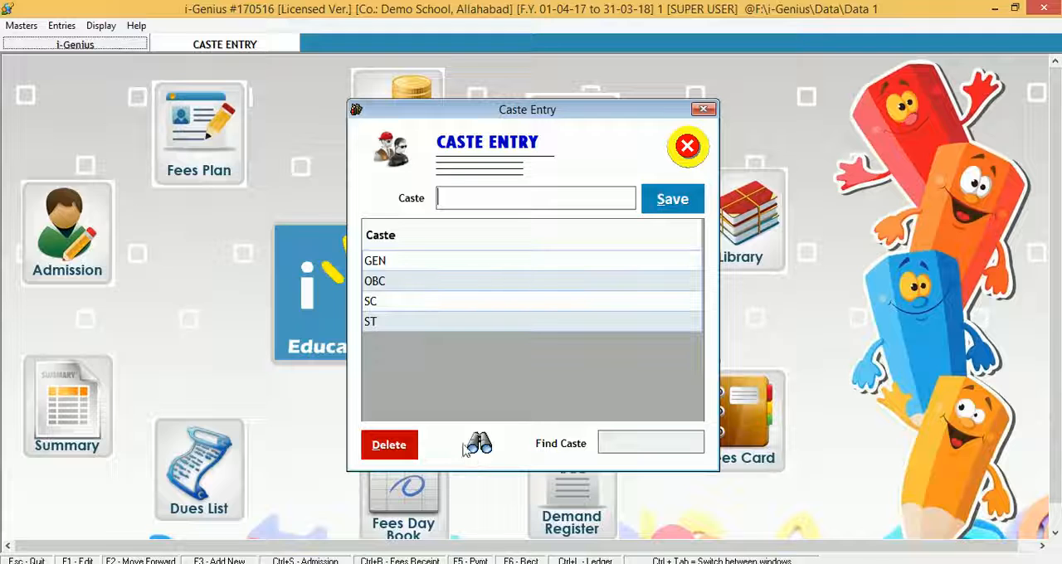
{"action": "left_click", "coordinate": [686, 148]}
{"action": "left_click", "coordinate": [20, 25]}
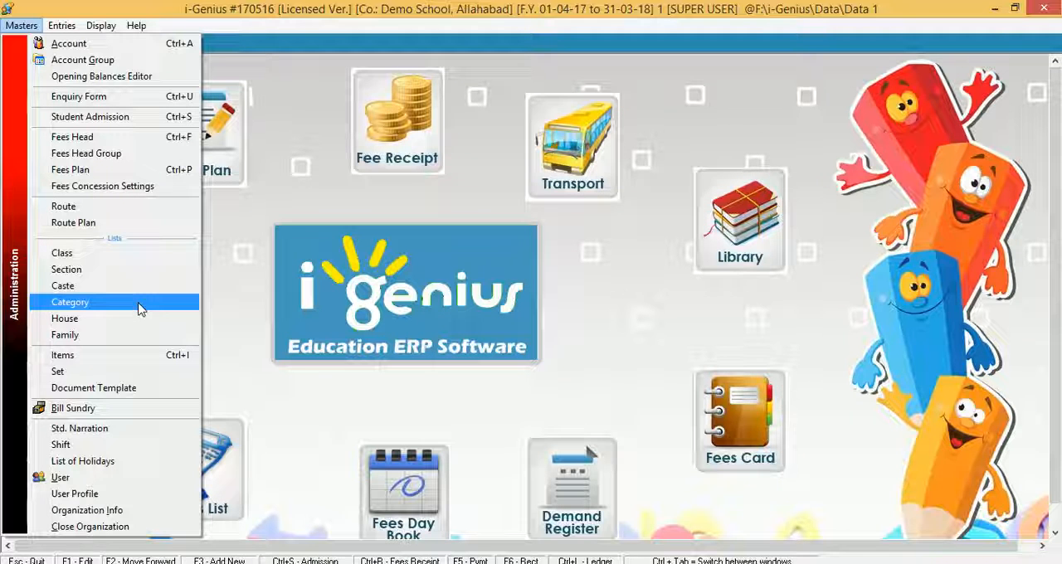
{"action": "left_click", "coordinate": [403, 381]}
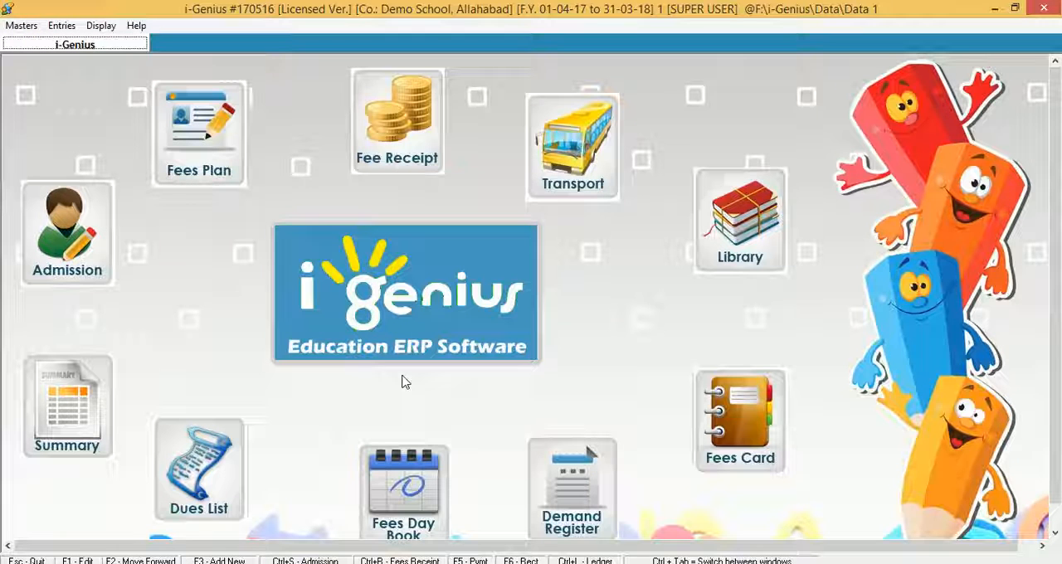